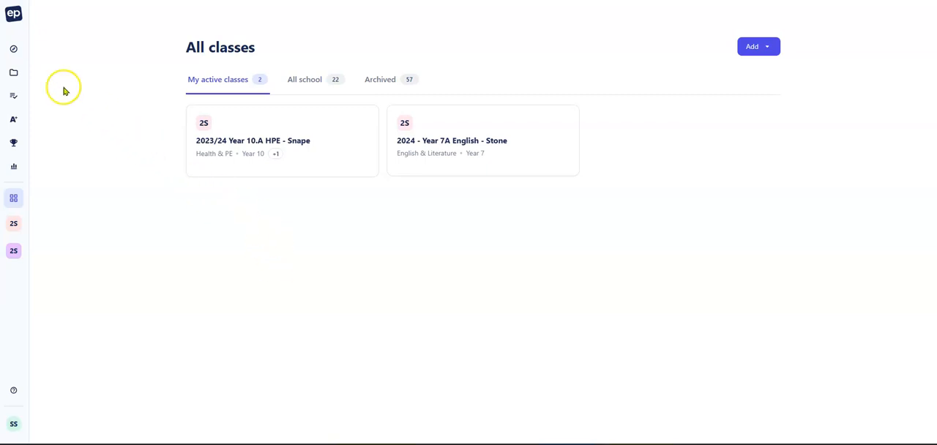
# Step: Open Discover and filter the content to Australian Curriculum v9.0 and the Health & PE subject
pyautogui.moveTo(12, 57)
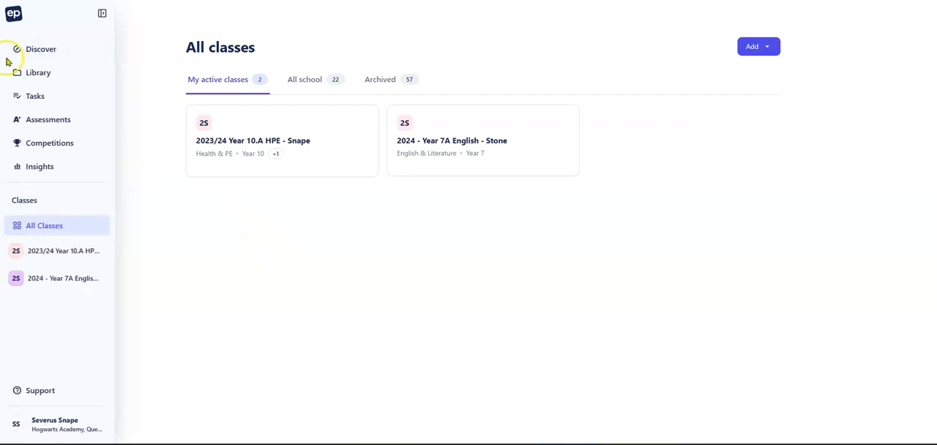
pyautogui.click(46, 56)
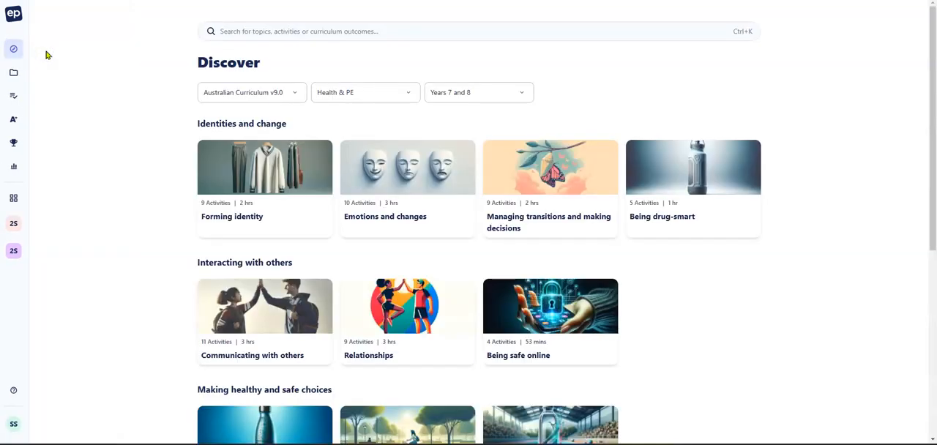
pyautogui.click(295, 93)
pyautogui.scroll(-3, 262, 241)
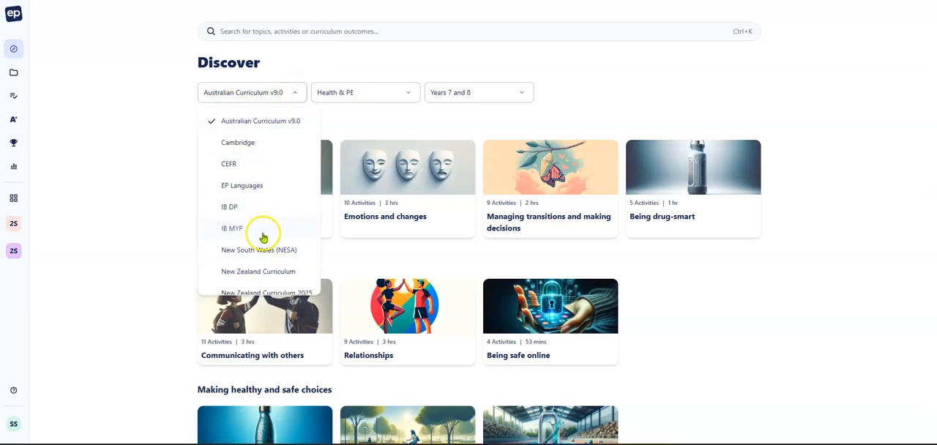
pyautogui.scroll(3, 260, 227)
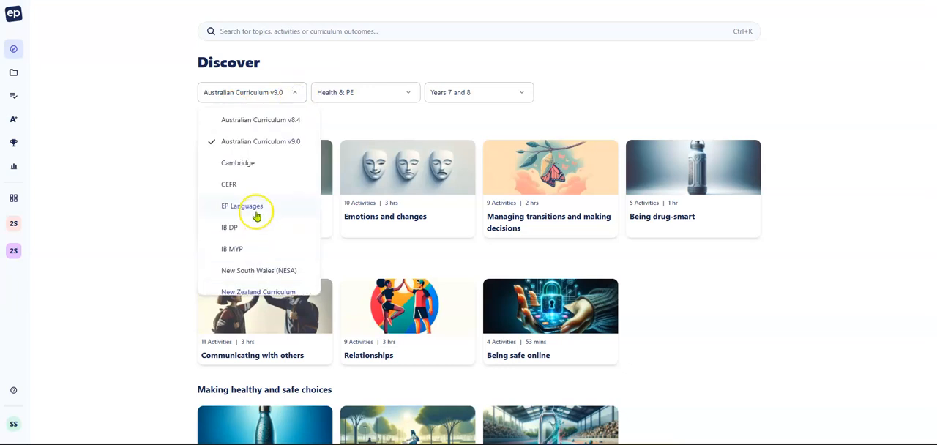
pyautogui.click(270, 147)
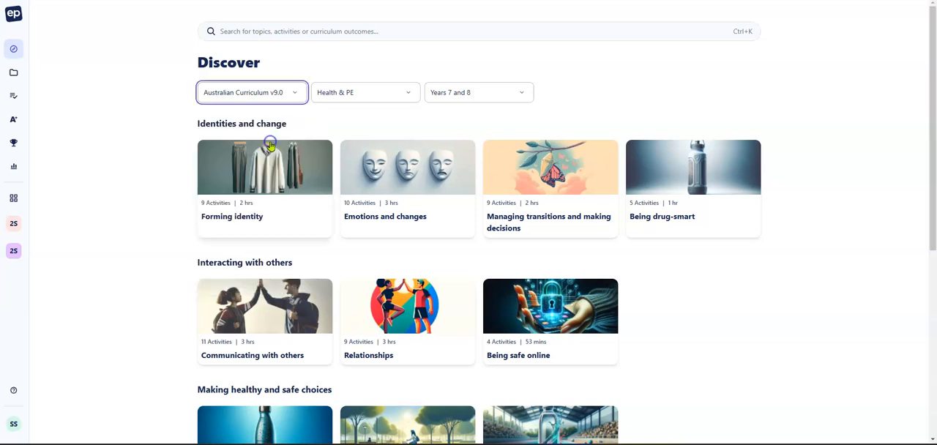
pyautogui.click(410, 94)
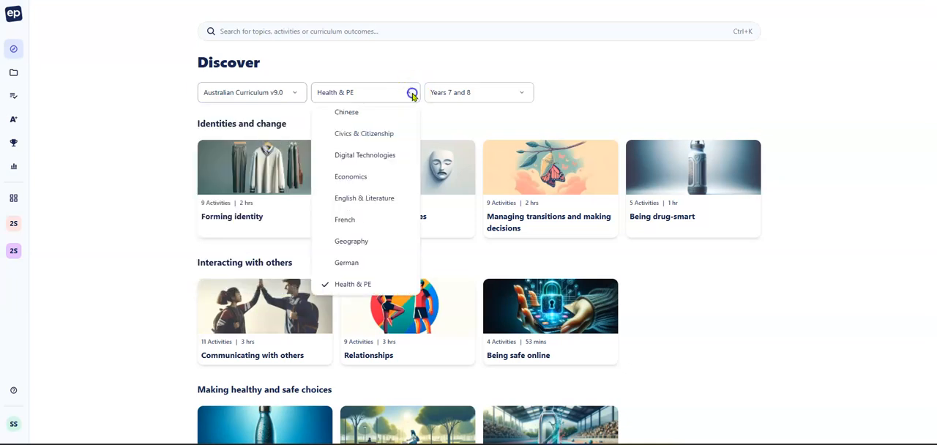
pyautogui.click(360, 289)
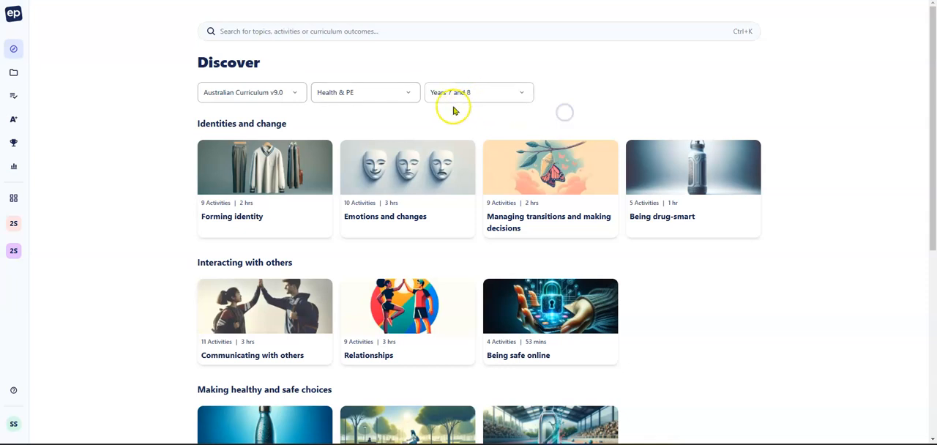
# Step: Browse the Years 7 and 8 topics and open the Relationships topic under Interacting with others
pyautogui.scroll(-1, 558, 256)
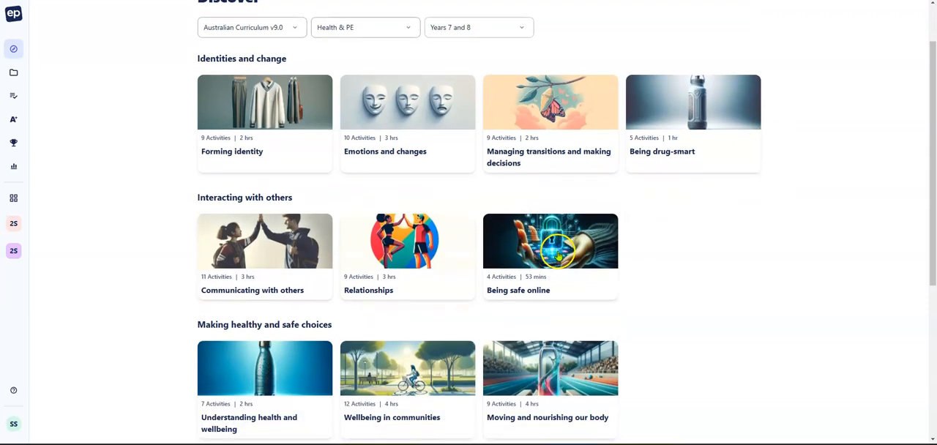
pyautogui.scroll(-4, 559, 257)
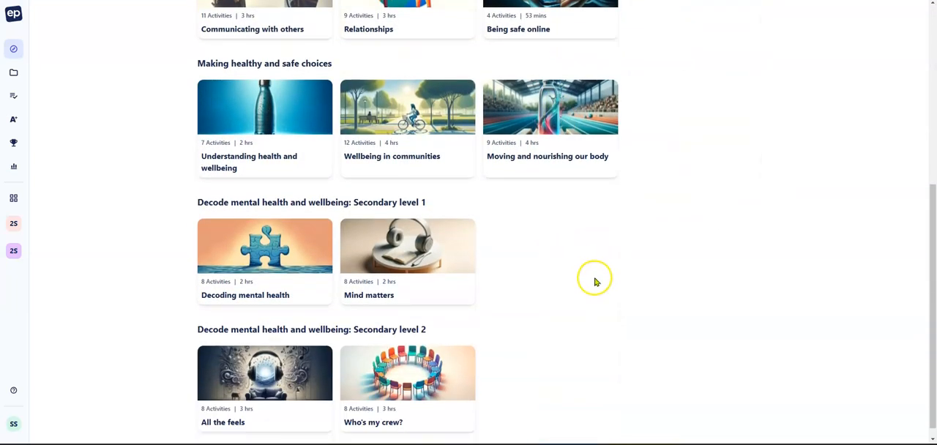
pyautogui.scroll(3, 642, 277)
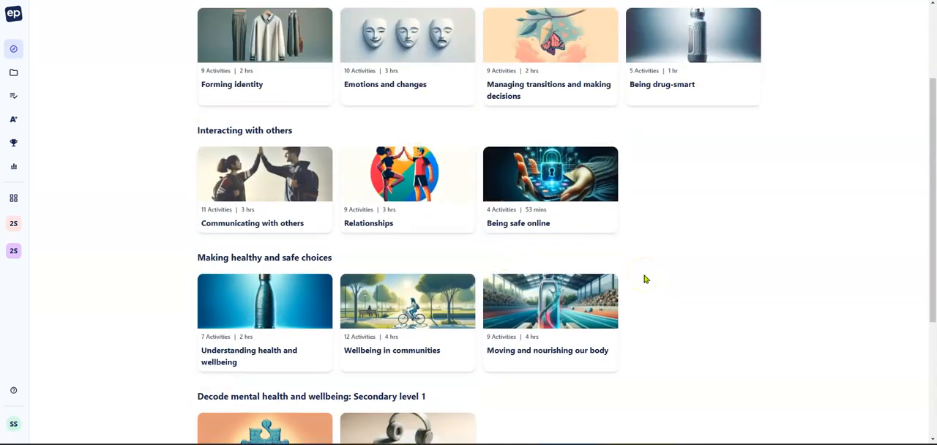
pyautogui.scroll(2, 644, 279)
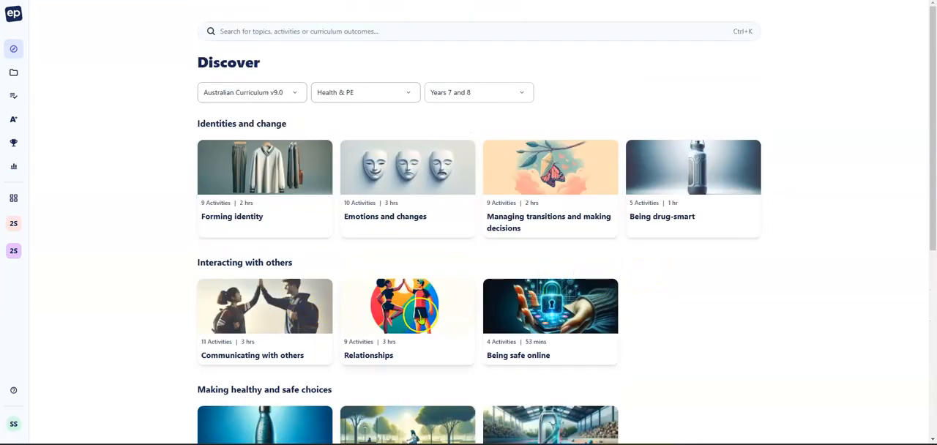
pyautogui.click(402, 309)
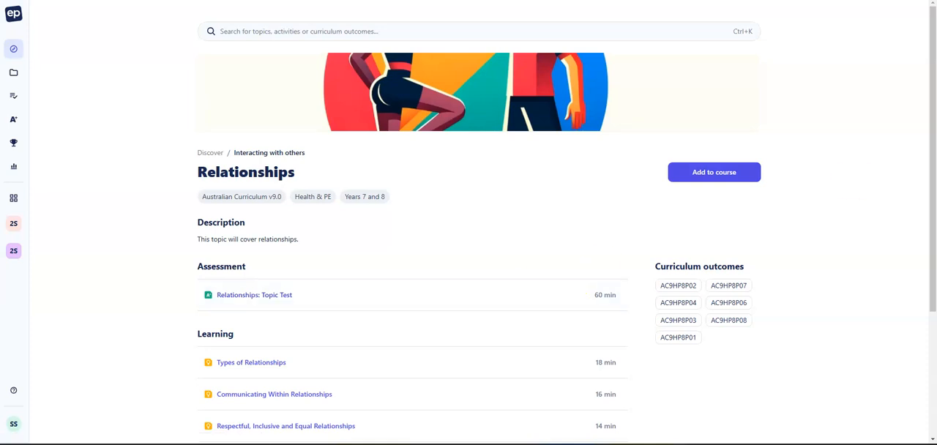
# Step: Open the Types of Relationships lesson from the topic's Learning list, and collapse and re-expand its Introduction section
pyautogui.scroll(-3, 738, 277)
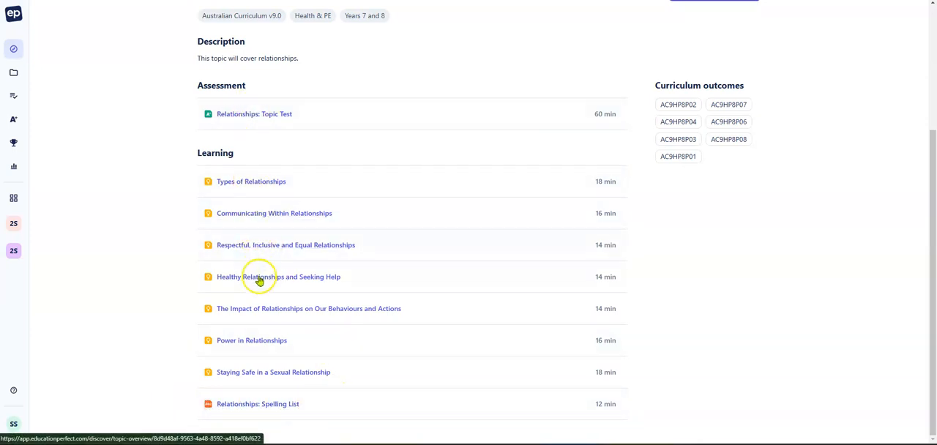
pyautogui.click(262, 185)
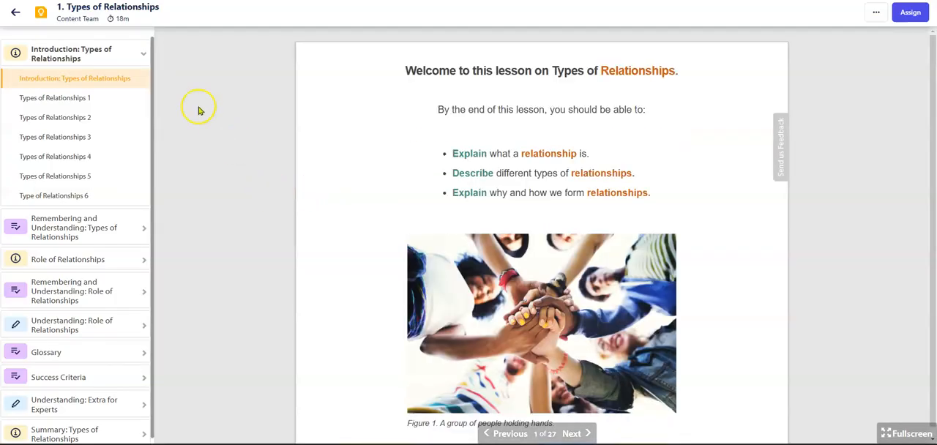
pyautogui.click(141, 52)
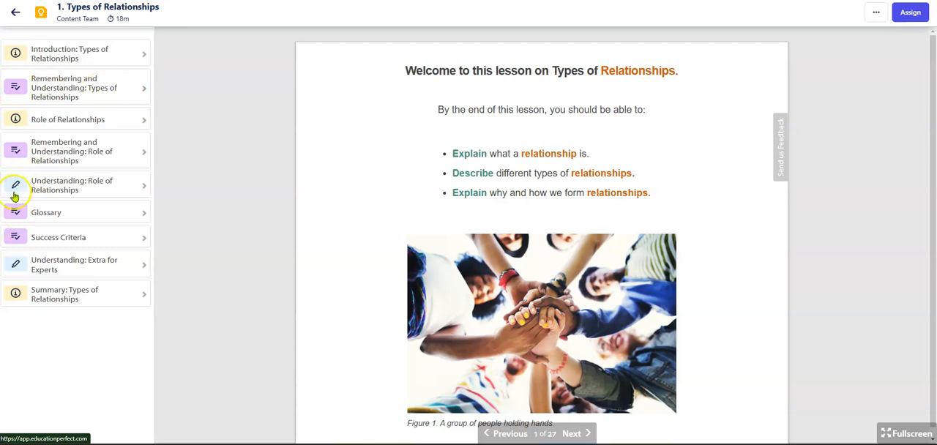
pyautogui.click(140, 50)
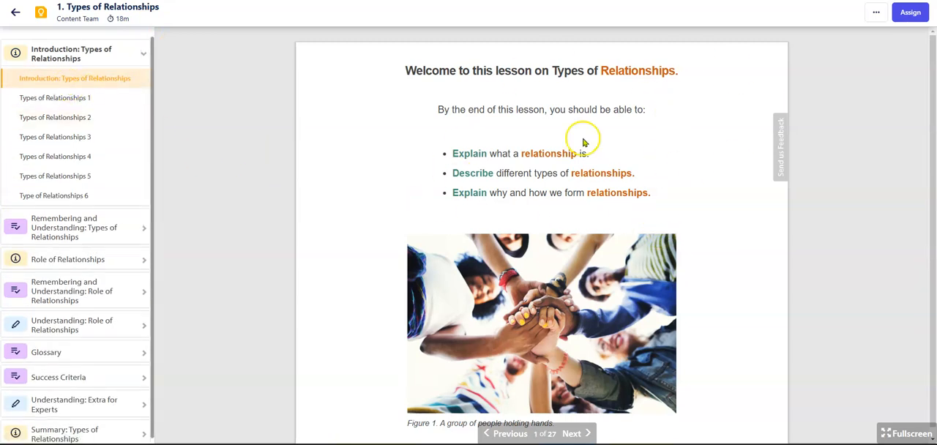
# Step: Review the Types of Relationships 1 and Types of Relationships 2 information slides in the Introduction section
pyautogui.click(95, 98)
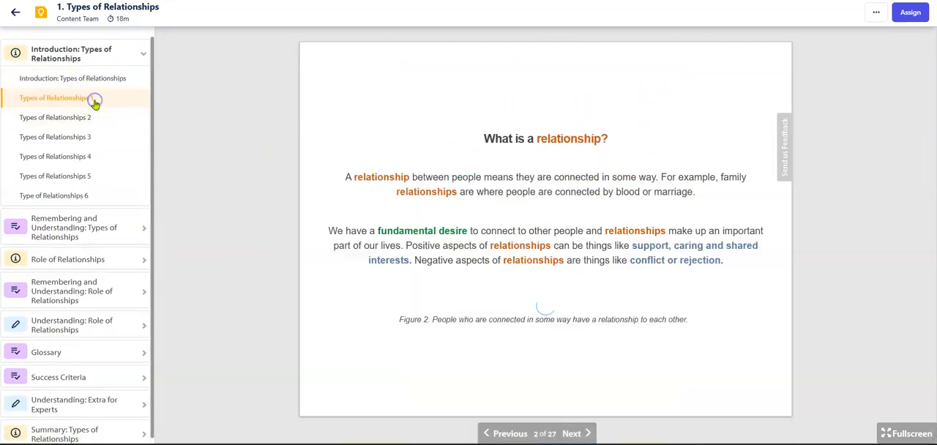
pyautogui.scroll(-1, 646, 187)
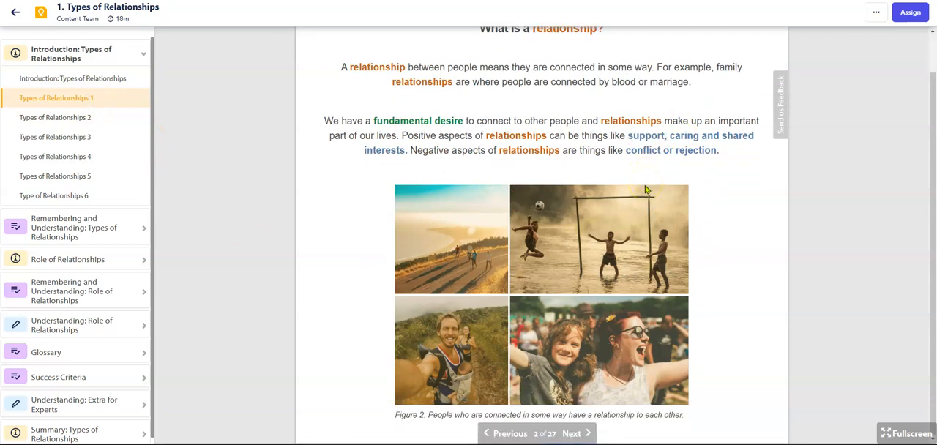
pyautogui.scroll(1, 646, 190)
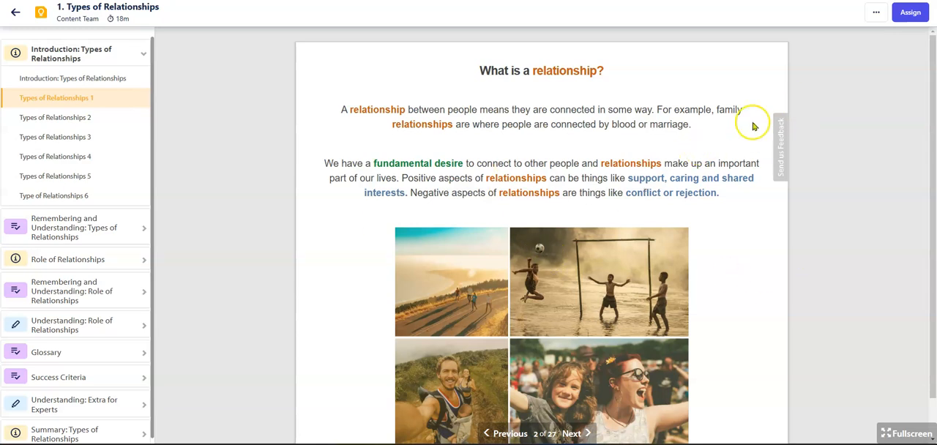
pyautogui.scroll(-1, 754, 126)
pyautogui.scroll(1, 795, 134)
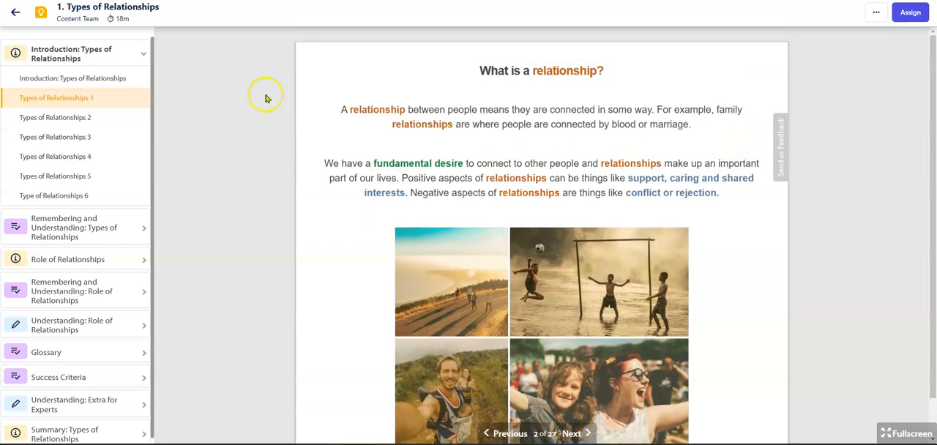
pyautogui.click(70, 120)
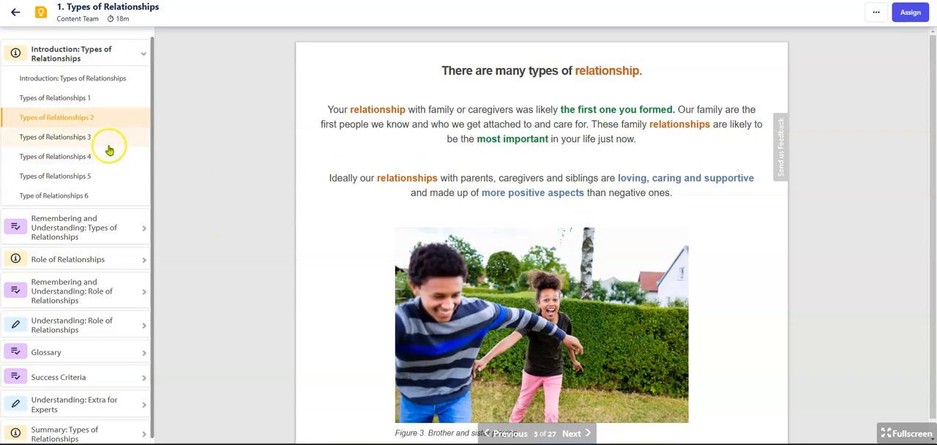
# Step: Answer the MCQ: Definition question with "A connection between people.", check the answer and read the explanation
pyautogui.click(84, 231)
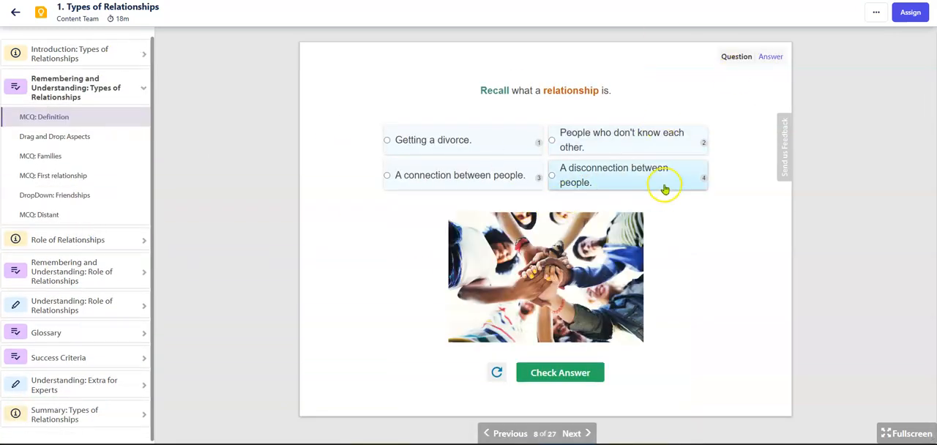
pyautogui.click(481, 174)
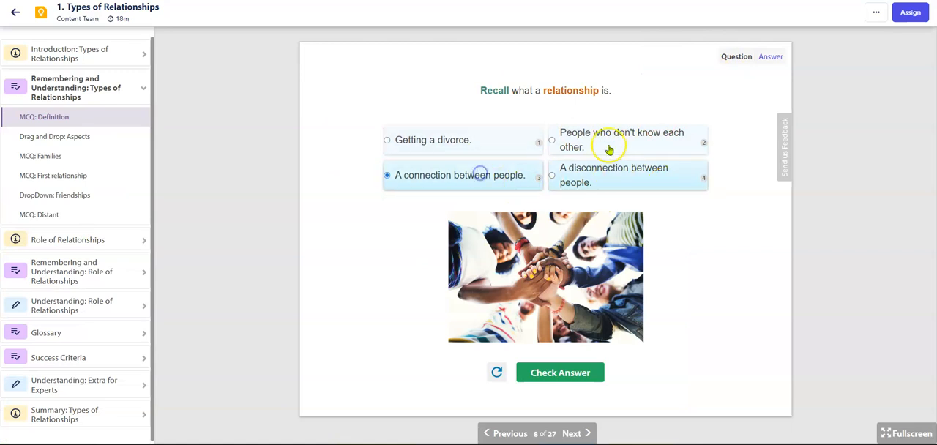
pyautogui.click(560, 372)
pyautogui.scroll(-3, 692, 301)
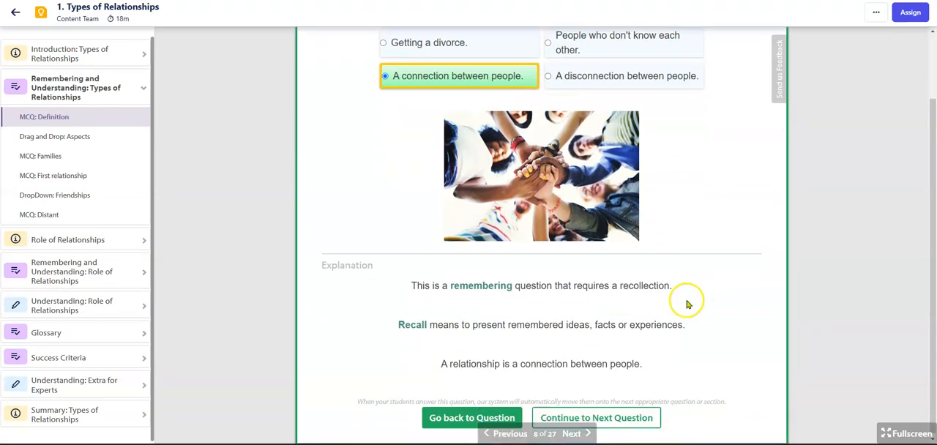
pyautogui.scroll(1, 559, 234)
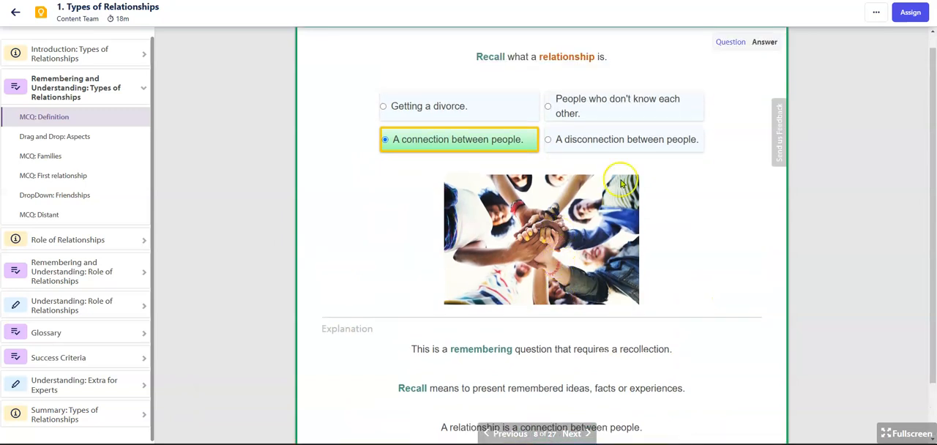
# Step: Fill the Drag and Drop: Aspects gaps with "support", "people" and "Negative" in reading order, and check the answer
pyautogui.click(72, 137)
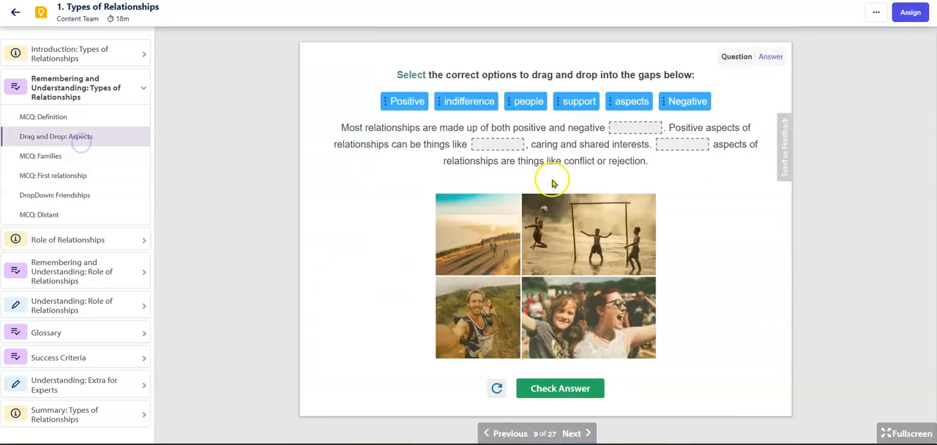
pyautogui.moveTo(528, 103); pyautogui.dragTo(513, 144)
pyautogui.moveTo(579, 101); pyautogui.dragTo(639, 129)
pyautogui.moveTo(681, 106); pyautogui.dragTo(679, 145)
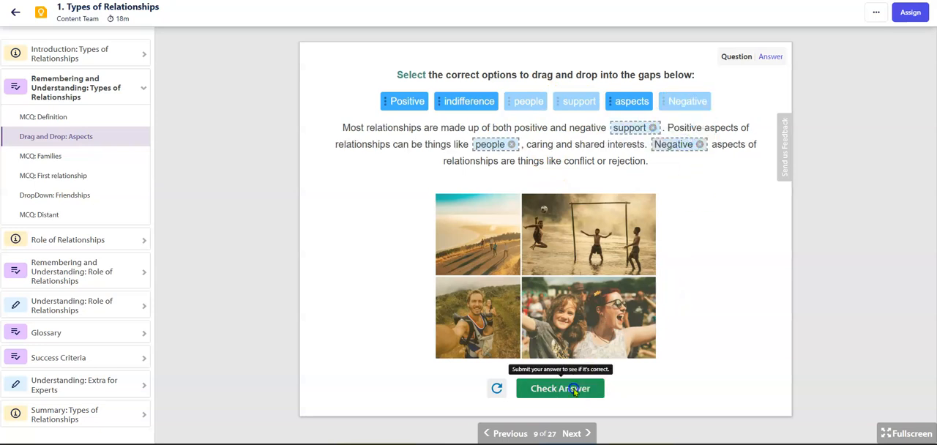
pyautogui.click(561, 388)
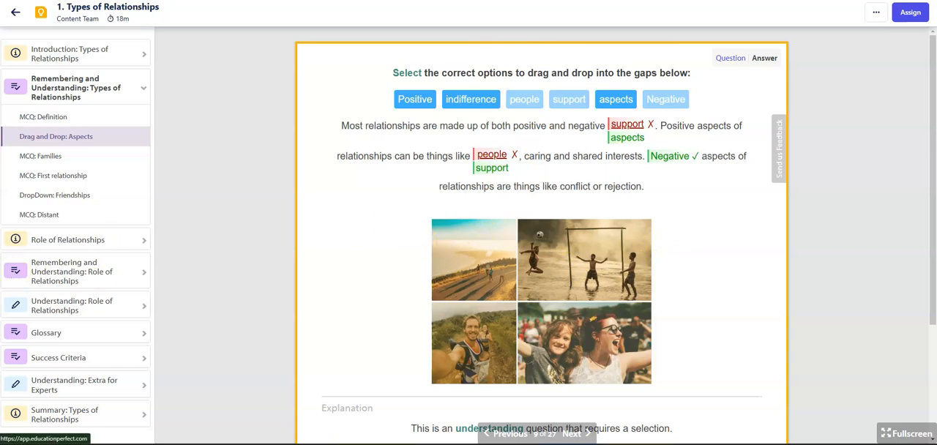
# Step: Look through the Role of Relationships slide, the MCQ: Why question and the Long Answer: Boundaries question
pyautogui.click(63, 239)
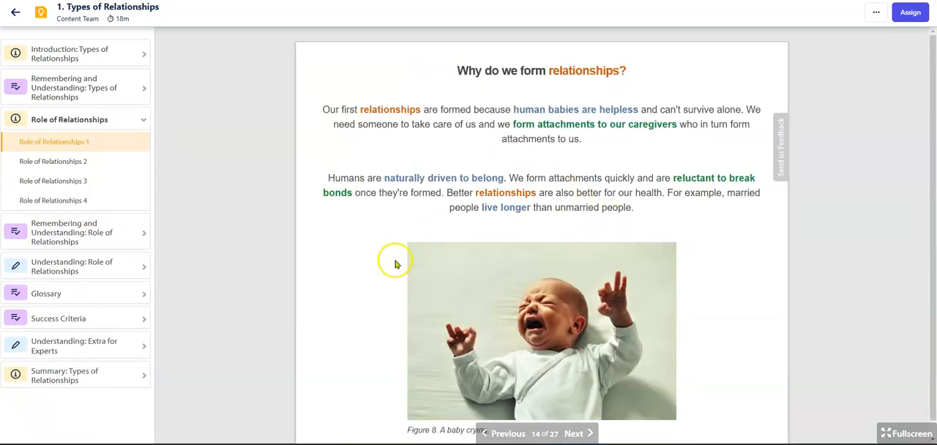
pyautogui.click(73, 240)
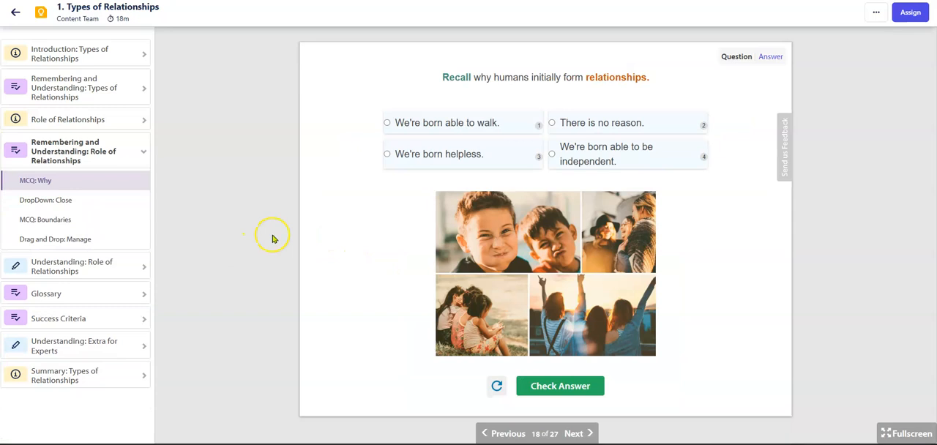
pyautogui.click(78, 271)
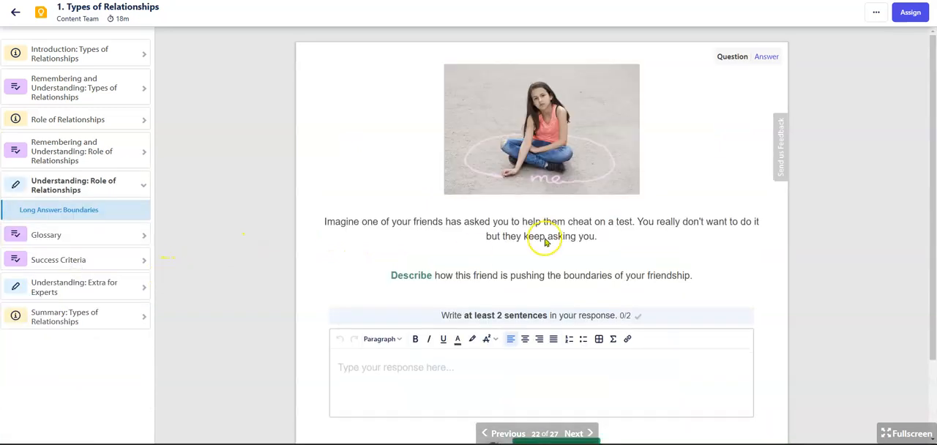
pyautogui.scroll(-1, 543, 241)
pyautogui.scroll(1, 561, 277)
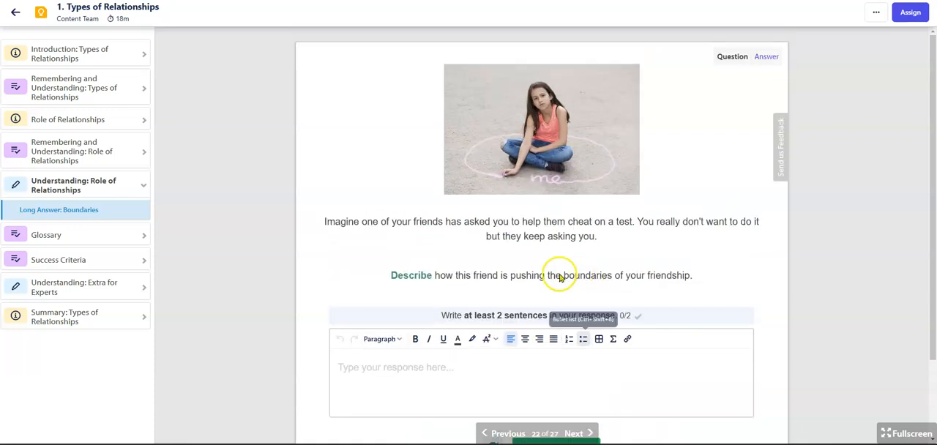
pyautogui.scroll(-1, 549, 303)
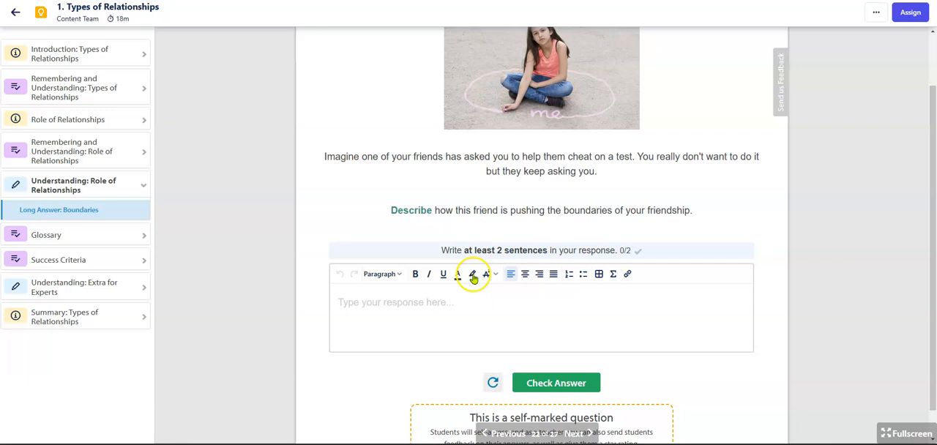
# Step: Enter a short sample response starting with "Wrote a" for the Long Answer: Boundaries question and check it against the model answer
pyautogui.click(511, 302)
pyautogui.write('Wrote a response.')
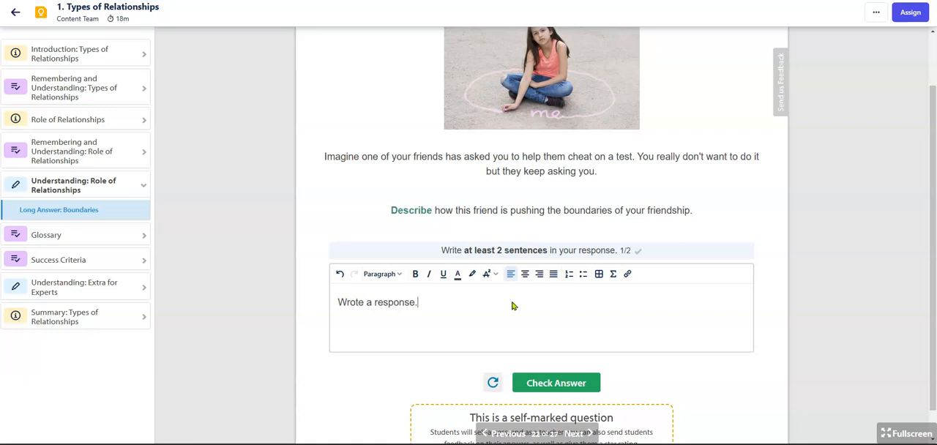
pyautogui.click(577, 384)
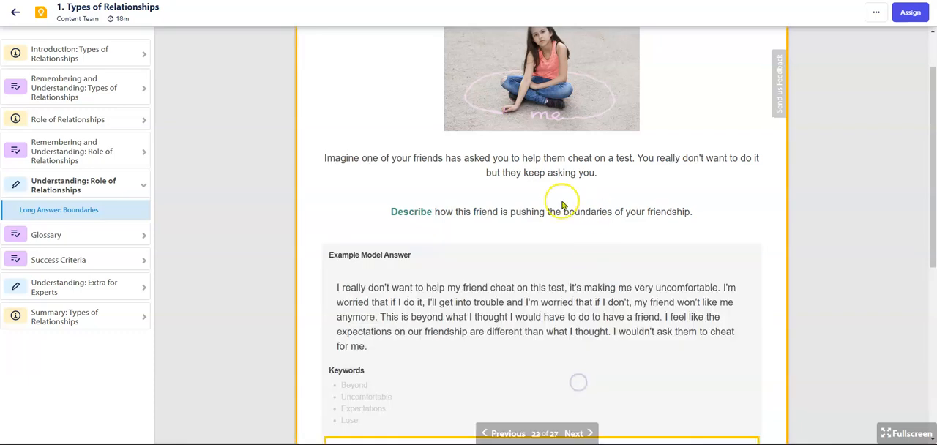
# Step: Review the model answer, keywords, submitted response and explanation of the Long Answer: Boundaries question
pyautogui.scroll(-1, 488, 258)
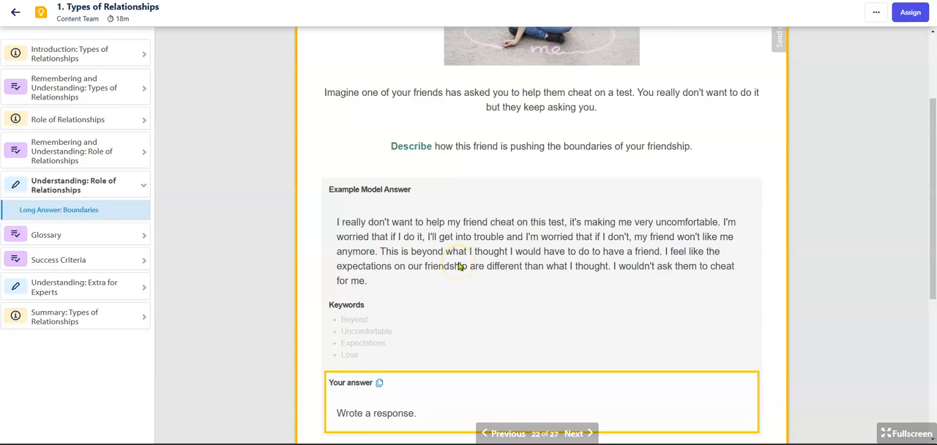
pyautogui.scroll(-3, 622, 205)
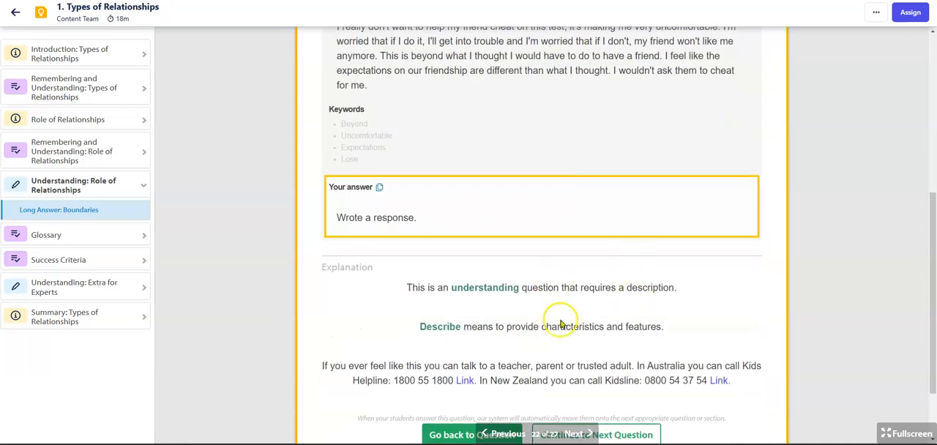
pyautogui.scroll(-1, 652, 278)
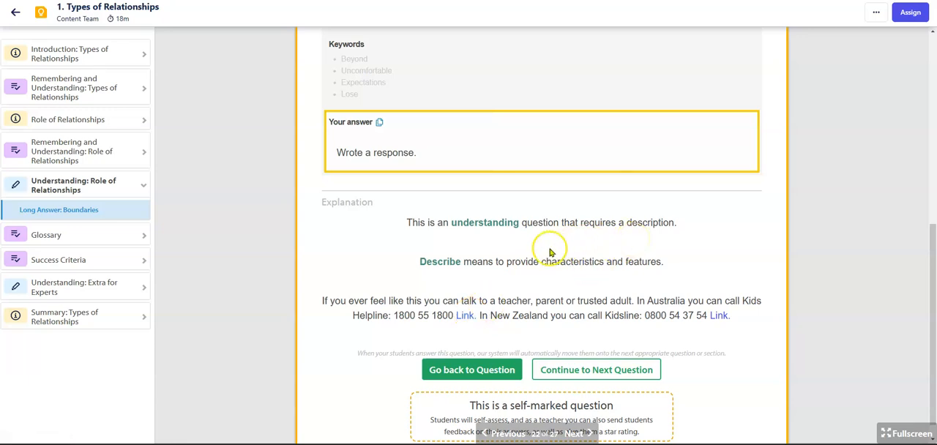
pyautogui.scroll(3, 483, 279)
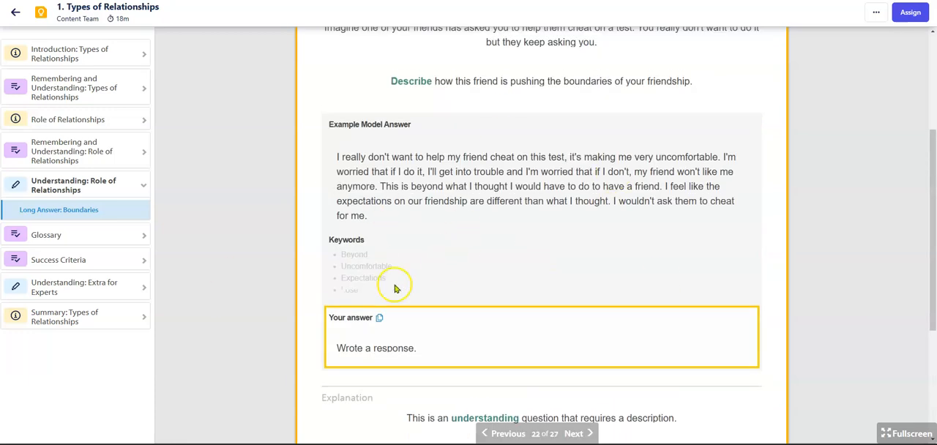
pyautogui.scroll(3, 336, 242)
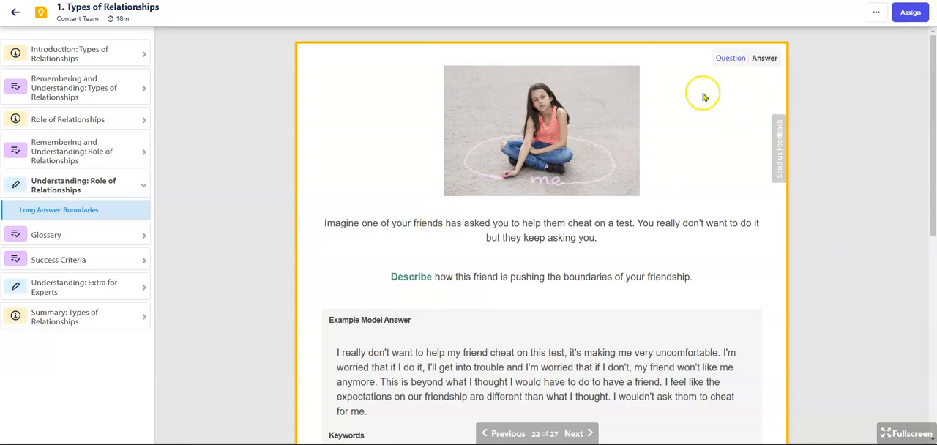
# Step: Assign the lesson as a Task to the classes /24 Year 10.A HPE, 7 Maths, 2024 Fijiana and 2024 Interactive class
pyautogui.click(910, 16)
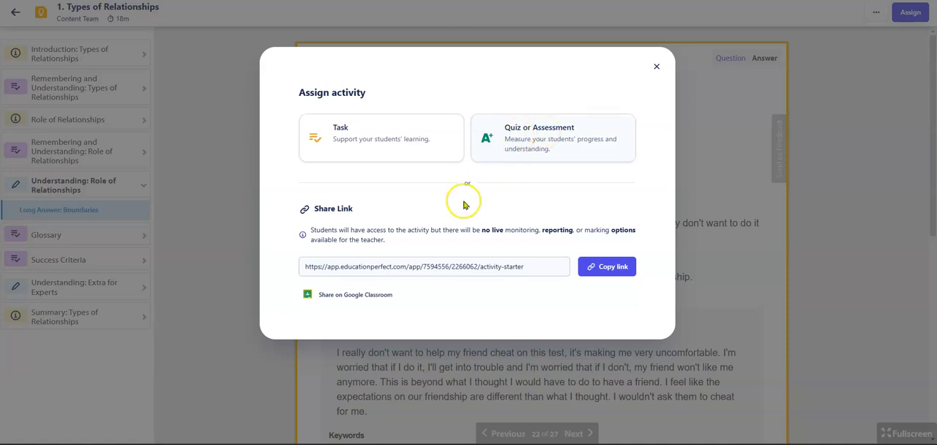
pyautogui.click(369, 150)
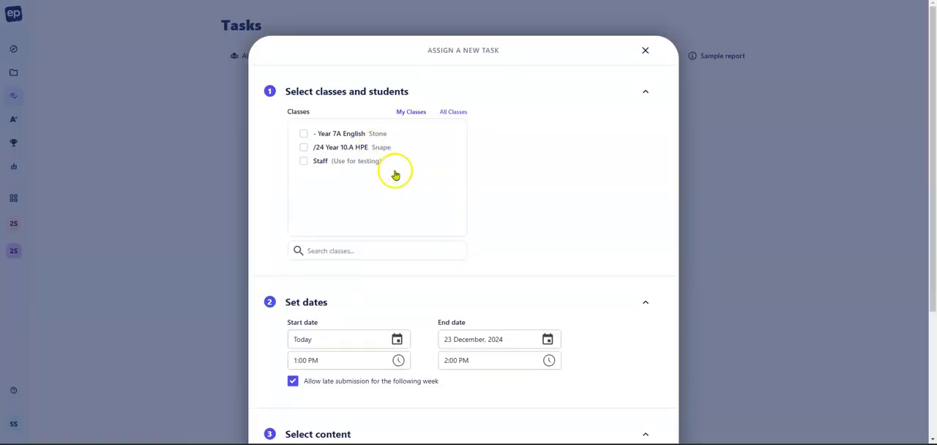
pyautogui.click(349, 149)
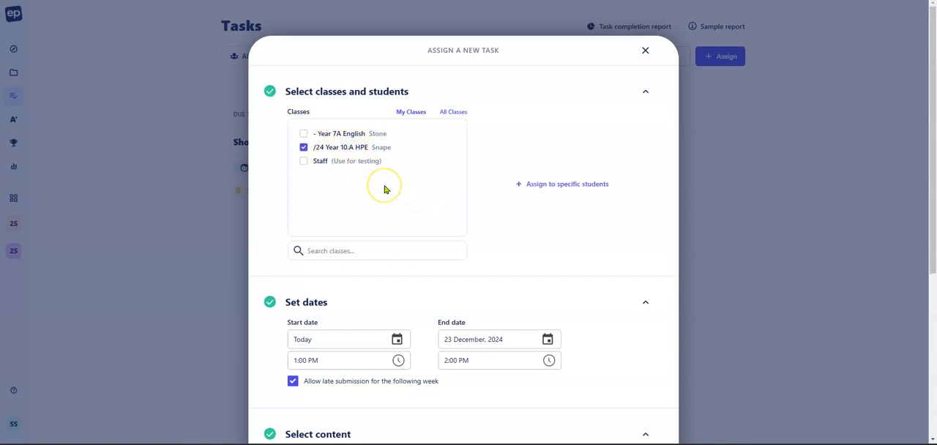
pyautogui.click(454, 112)
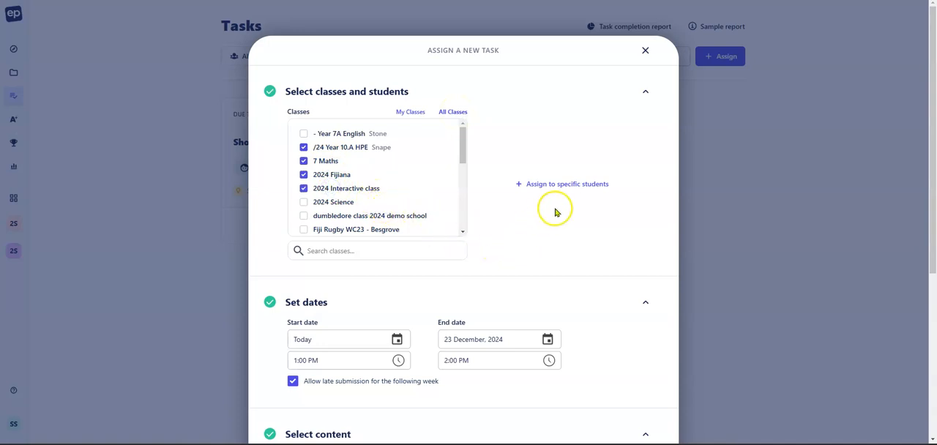
# Step: List the individual students of the chosen classes, exclude one student from the task and include them again
pyautogui.click(568, 184)
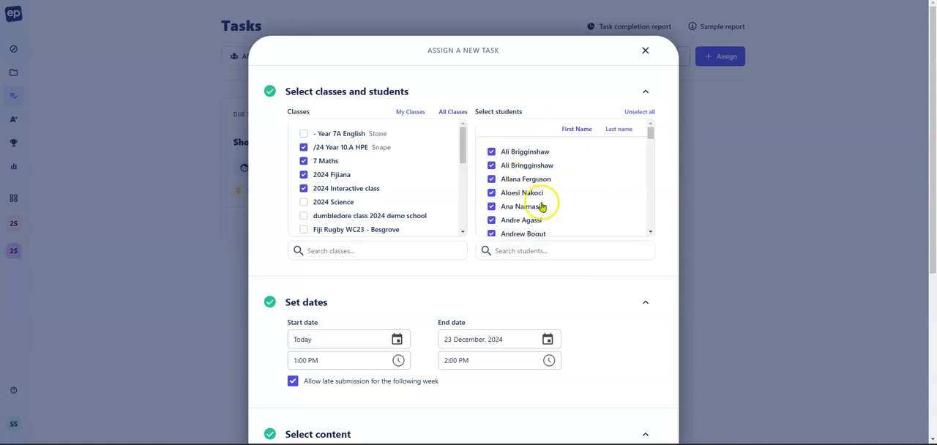
pyautogui.click(521, 179)
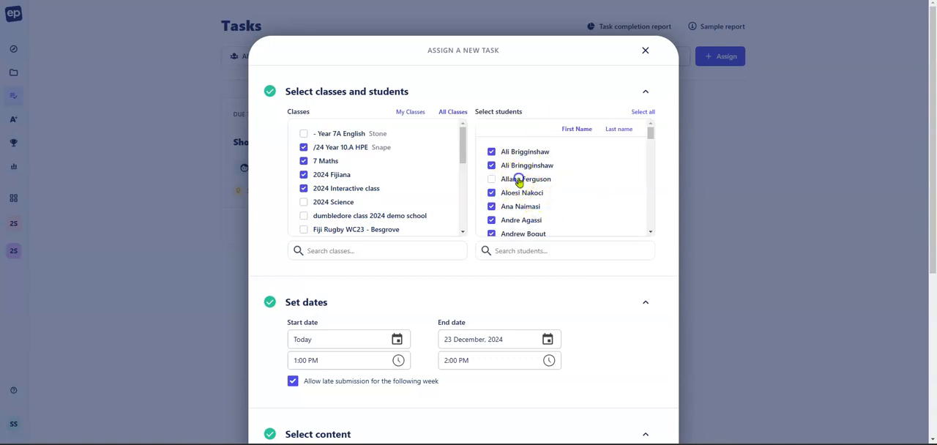
pyautogui.click(524, 194)
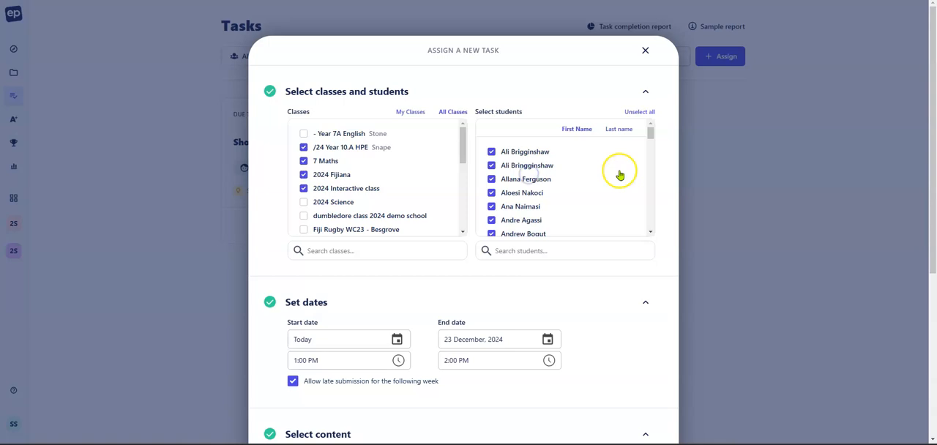
pyautogui.scroll(-4, 545, 210)
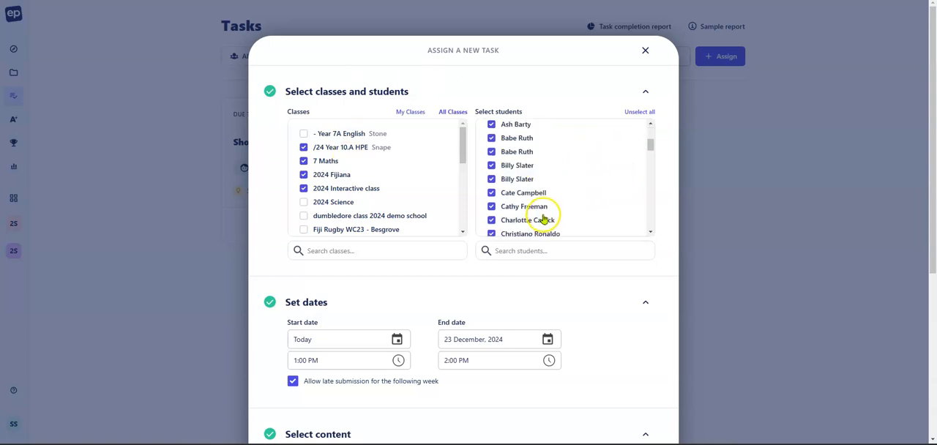
# Step: Set the task's end date to 25 December, 2024, with late submission allowed for the following week
pyautogui.scroll(-3, 582, 297)
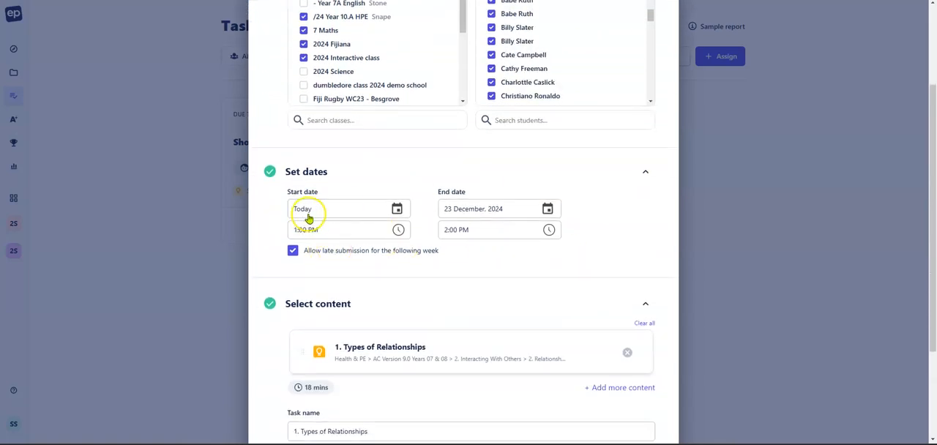
pyautogui.click(548, 209)
pyautogui.click(518, 361)
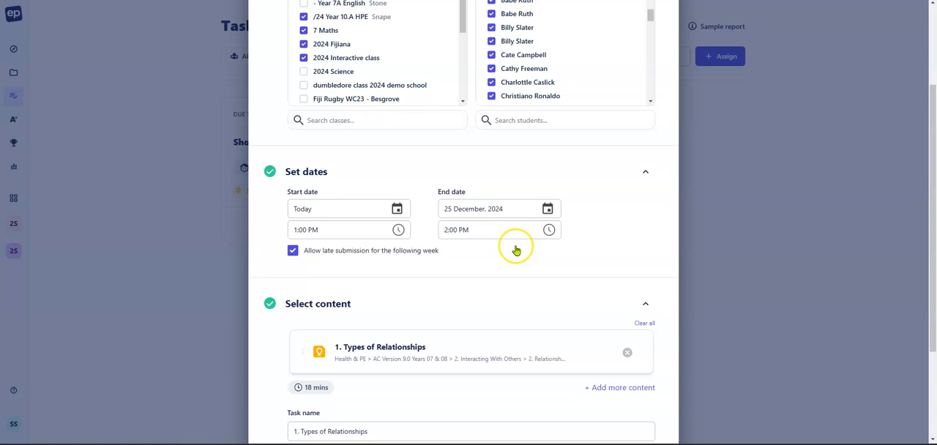
pyautogui.click(361, 252)
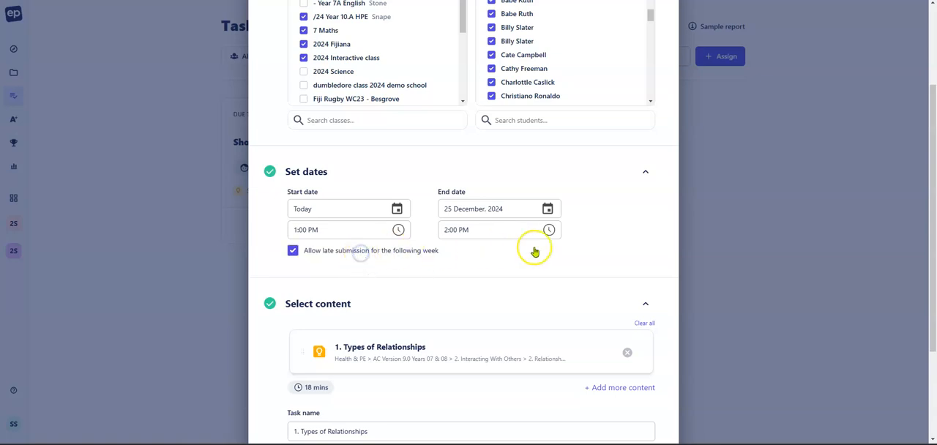
# Step: Rename the task to "Week 2 - Types of Relationships" by replacing the leading number in its name
pyautogui.scroll(-2, 579, 238)
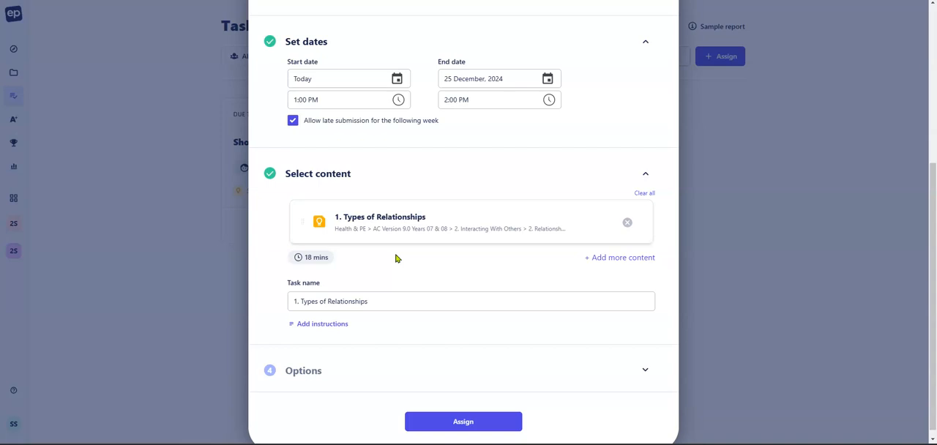
pyautogui.scroll(-1, 395, 258)
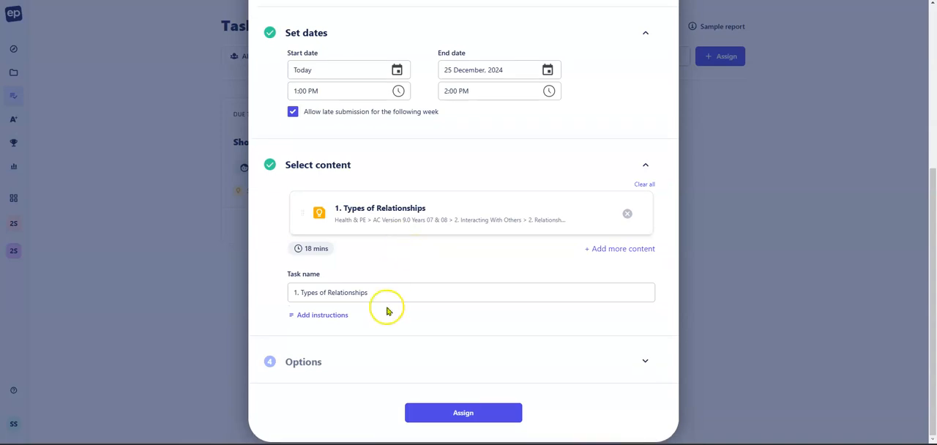
pyautogui.click(394, 293)
pyautogui.click(394, 292)
pyautogui.click(299, 292)
pyautogui.write('Week')
pyautogui.press('BackSpace')
pyautogui.press('BackSpace')
pyautogui.press('BackSpace')
pyautogui.press('BackSpace')
pyautogui.write('Week 2 -')
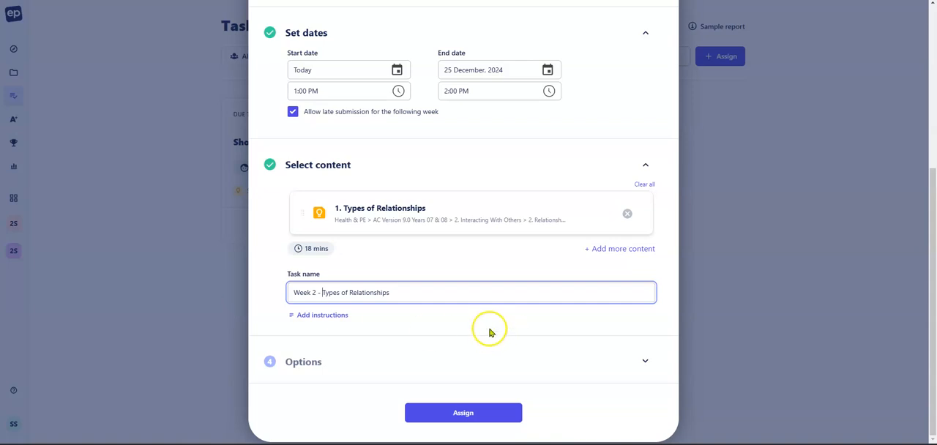
# Step: Expand the task options, check the learning method, student experience and email notification settings, and assign the task
pyautogui.click(495, 363)
pyautogui.scroll(-3, 525, 287)
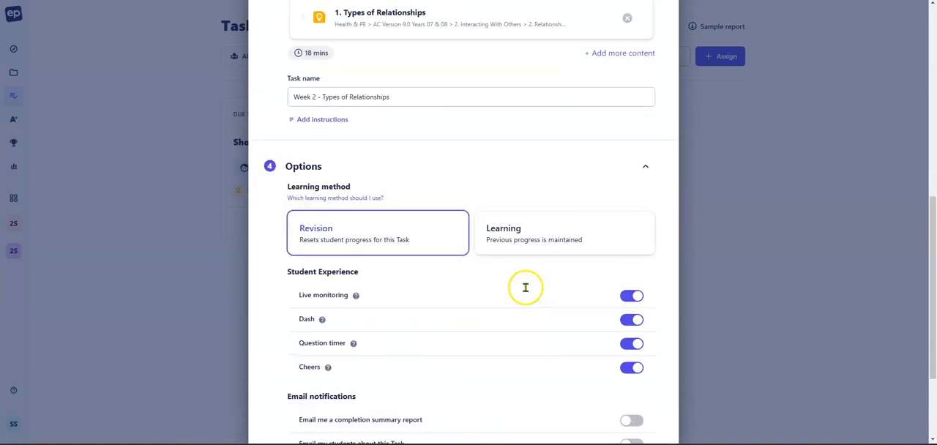
pyautogui.scroll(-2, 525, 287)
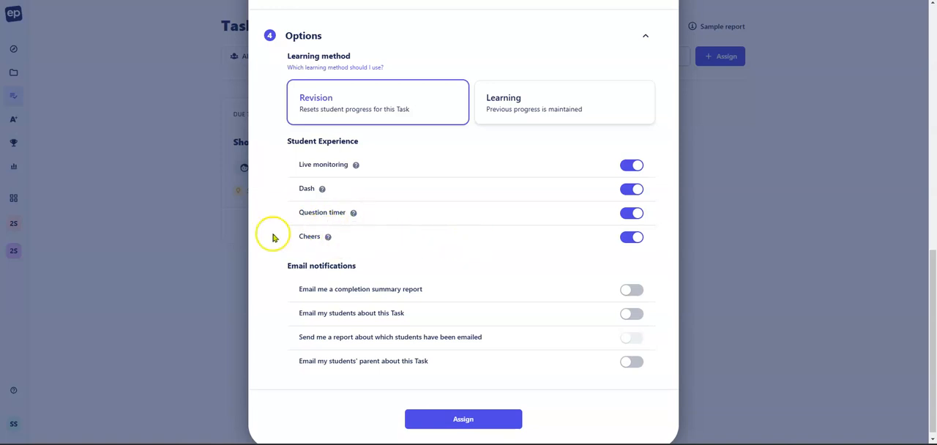
pyautogui.moveTo(328, 239)
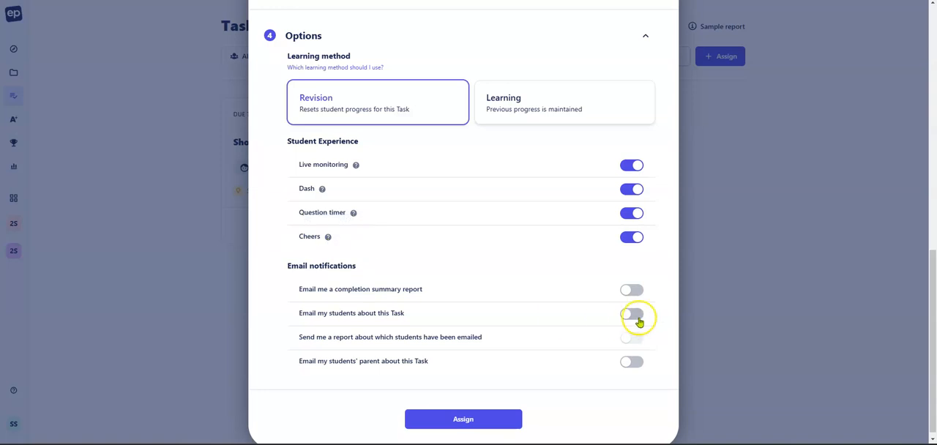
pyautogui.click(631, 290)
pyautogui.click(631, 316)
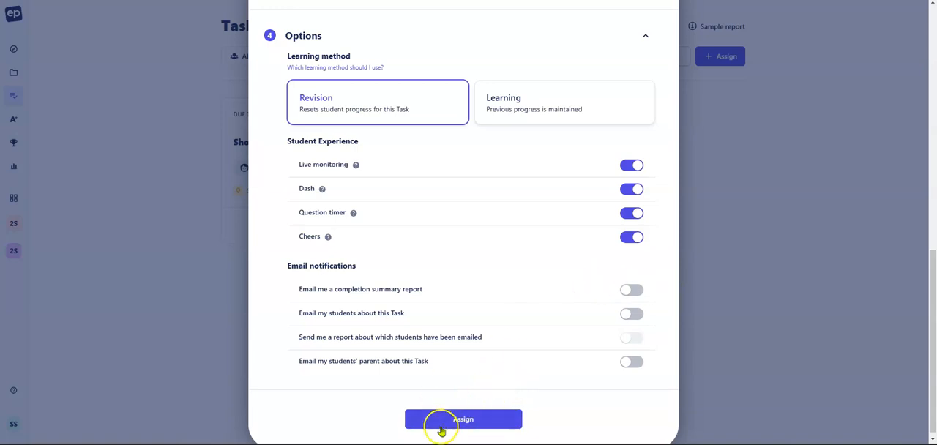
pyautogui.click(464, 420)
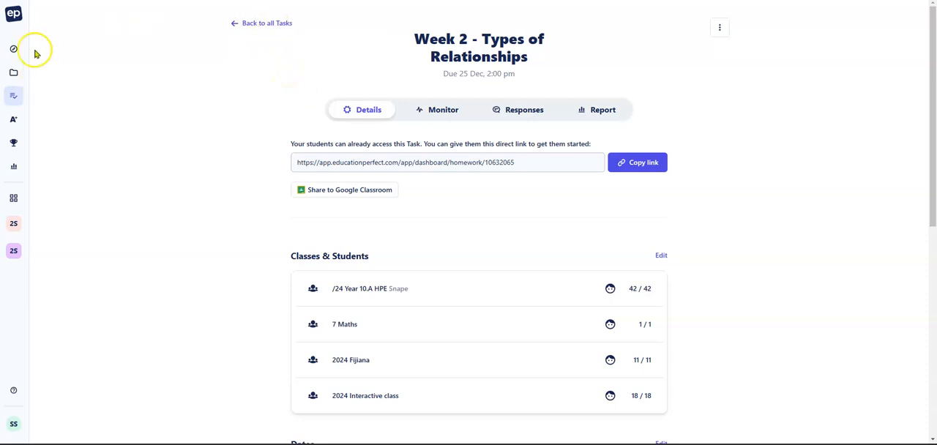
# Step: Go to the Tasks overview and open the Week 2 - Types of Relationships task
pyautogui.moveTo(35, 98)
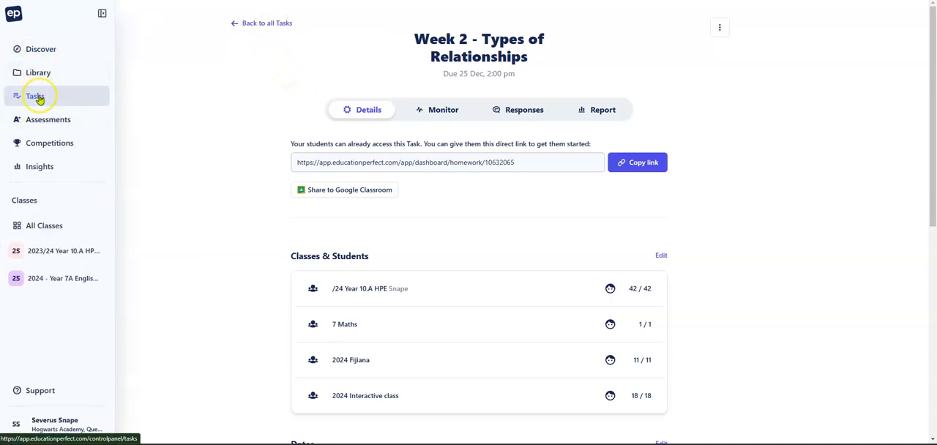
pyautogui.click(38, 98)
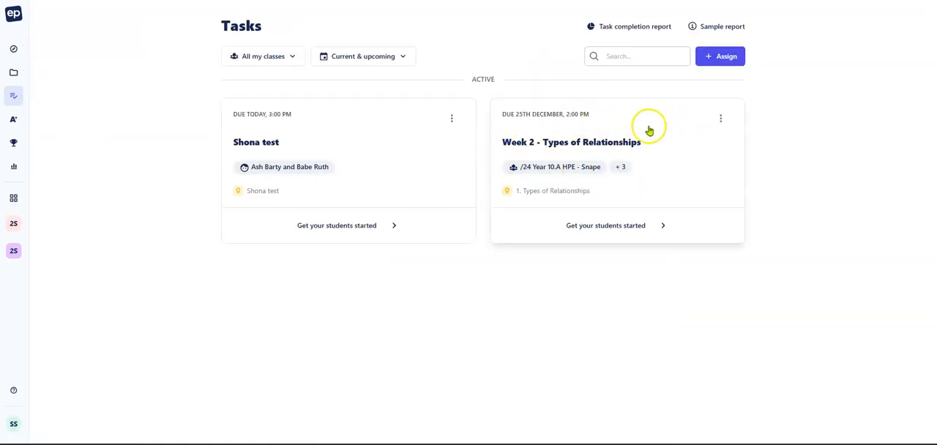
pyautogui.click(668, 165)
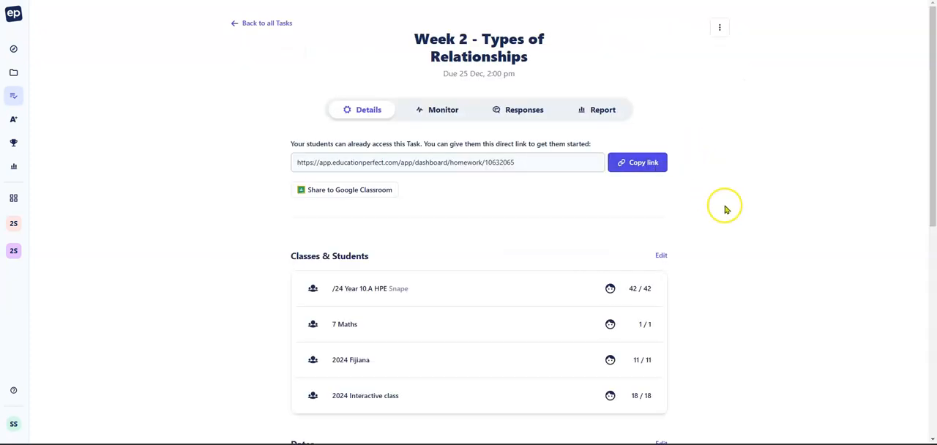
# Step: Remove the 7 Maths class from the task's Classes & Students and save the change
pyautogui.scroll(-1, 725, 210)
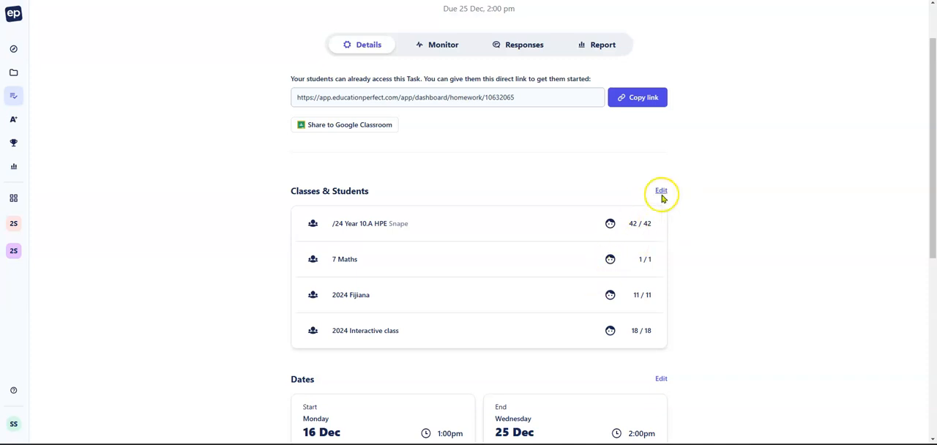
pyautogui.click(661, 191)
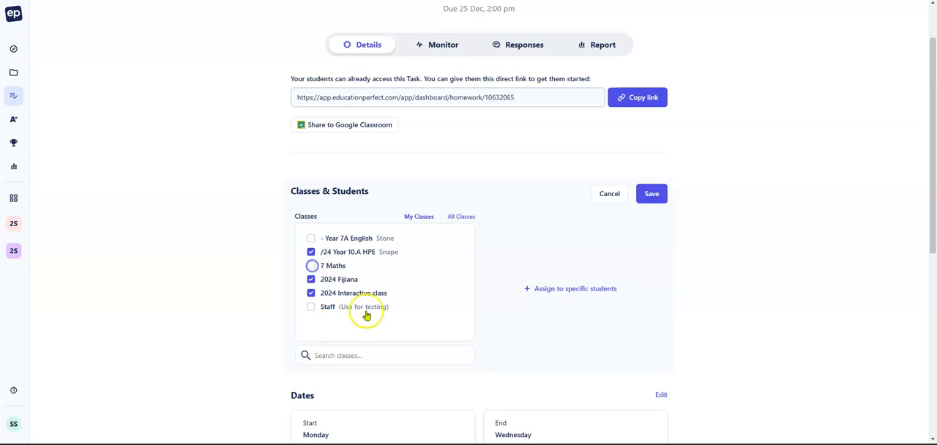
pyautogui.click(651, 194)
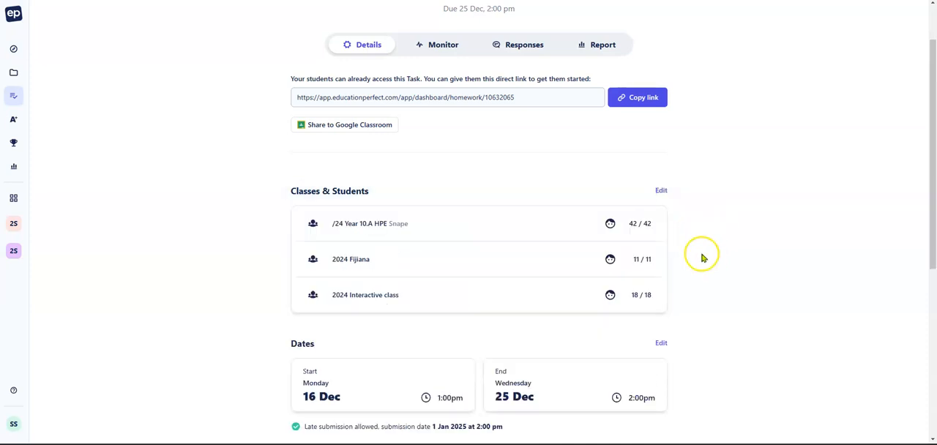
# Step: Examine the task's direct student link and its dates, content and options on the details page
pyautogui.scroll(1, 707, 236)
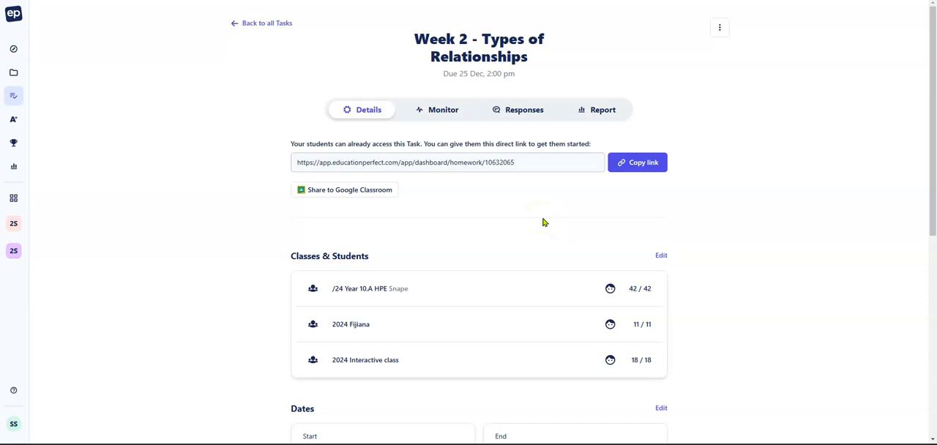
pyautogui.moveTo(518, 163); pyautogui.dragTo(281, 174)
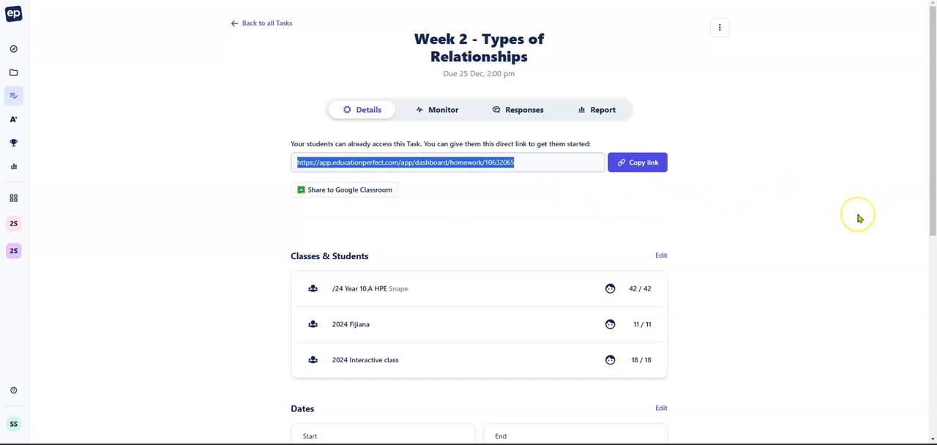
pyautogui.scroll(-3, 807, 212)
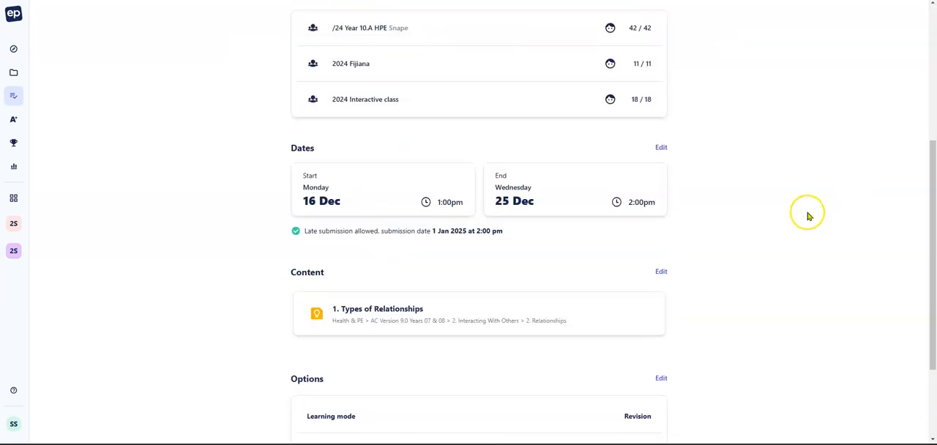
pyautogui.scroll(-2, 724, 178)
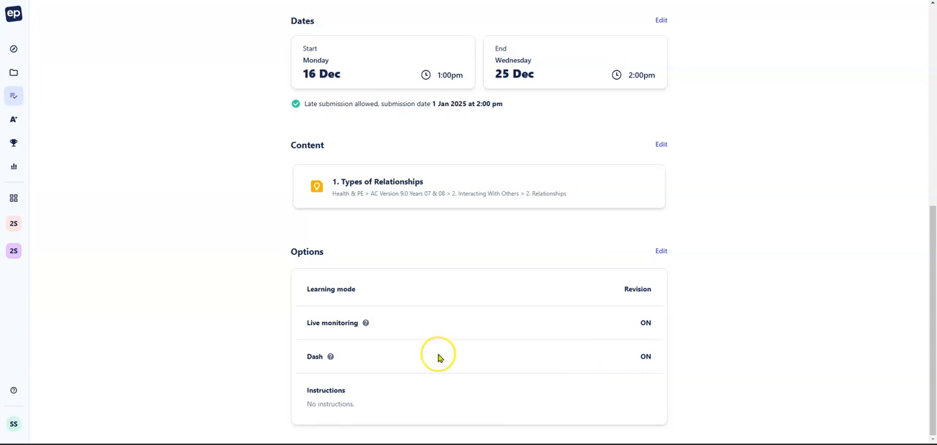
pyautogui.scroll(2, 724, 313)
pyautogui.scroll(4, 767, 316)
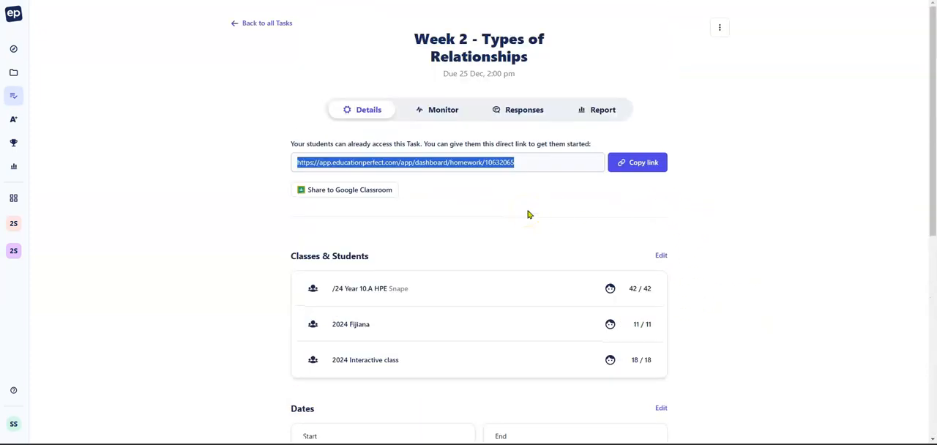
# Step: Check the Week 2 task's student list and activity in the Monitor view, and open its report
pyautogui.click(442, 115)
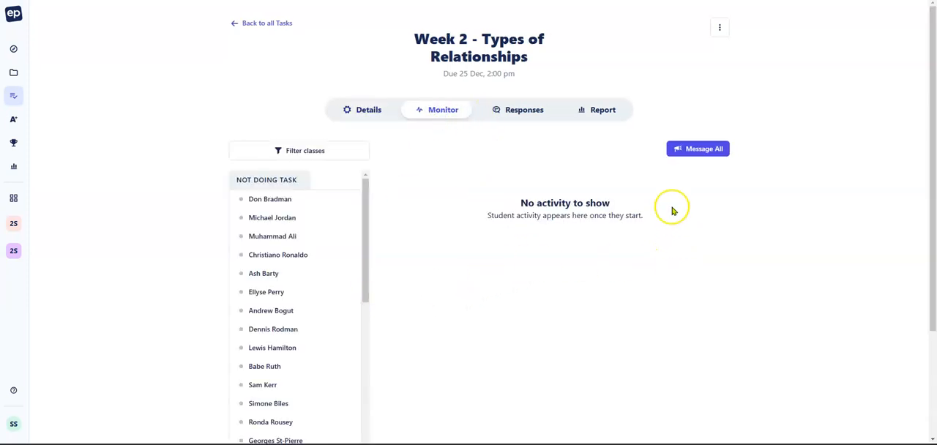
pyautogui.moveTo(363, 207); pyautogui.dragTo(360, 189)
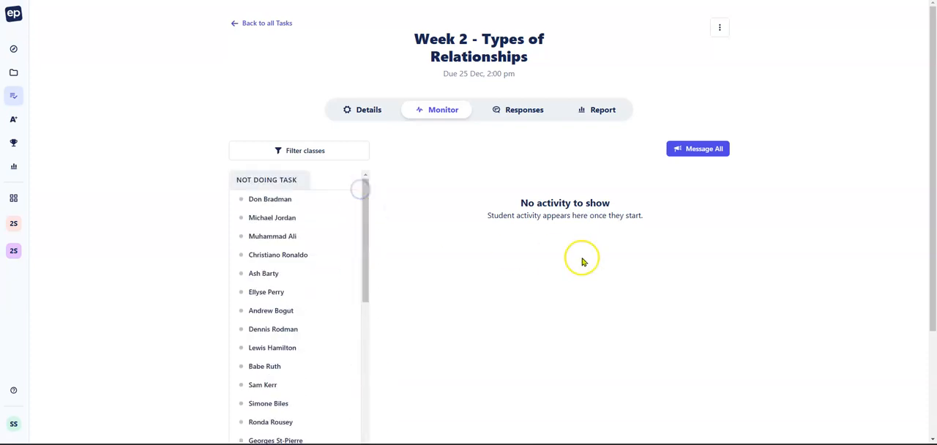
pyautogui.scroll(-2, 581, 259)
pyautogui.scroll(2, 548, 260)
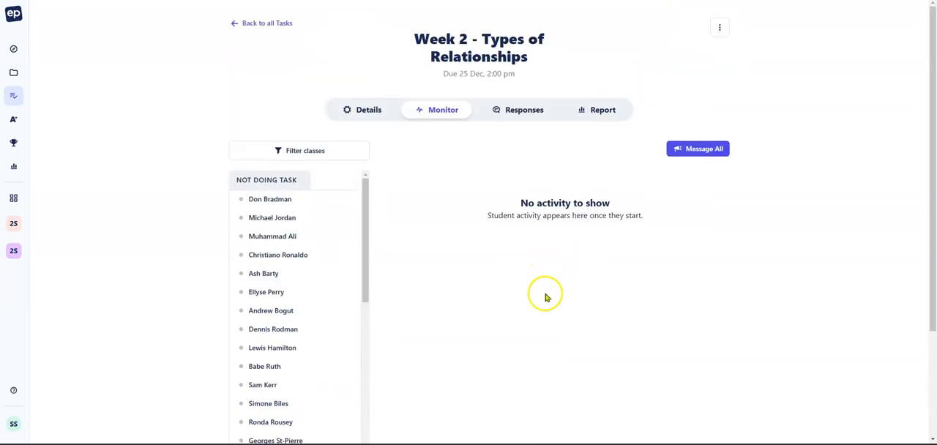
pyautogui.click(605, 110)
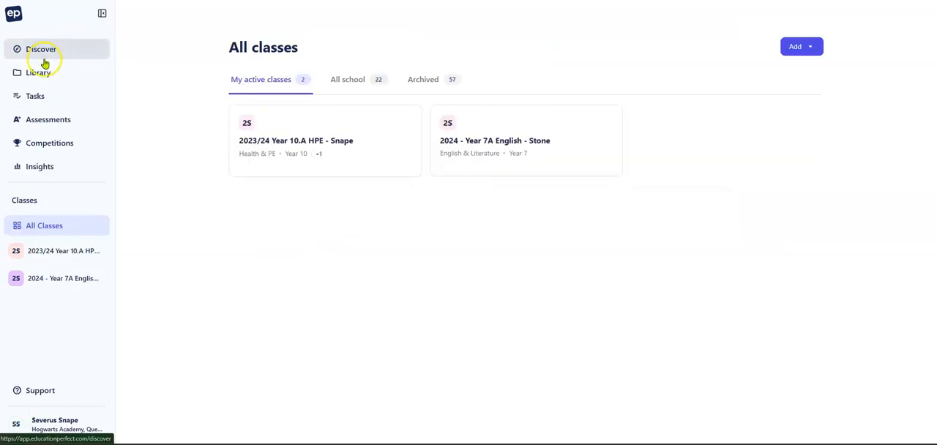
# Step: Open the Relationships topic under Interacting with others in Discover and look through its assessment and lessons
pyautogui.click(47, 53)
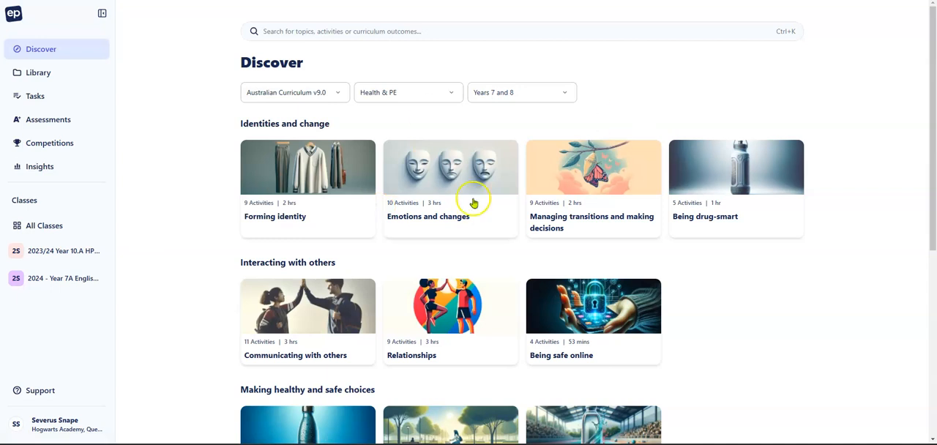
pyautogui.click(452, 310)
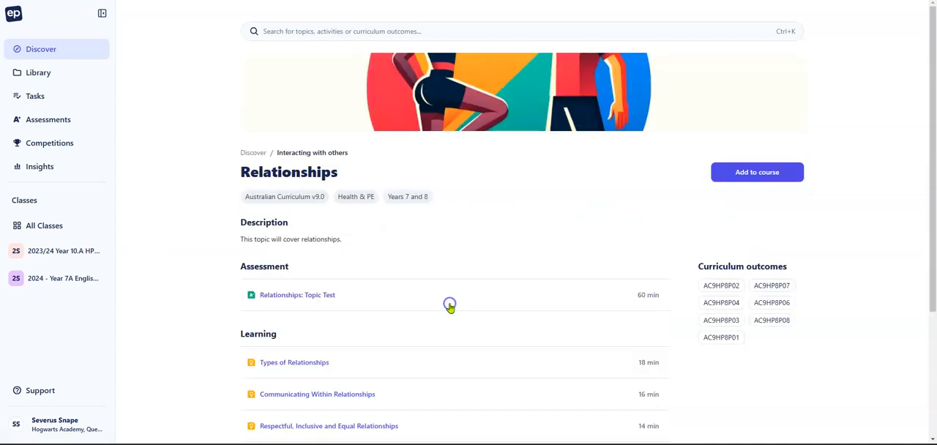
pyautogui.scroll(-3, 578, 230)
pyautogui.scroll(3, 590, 224)
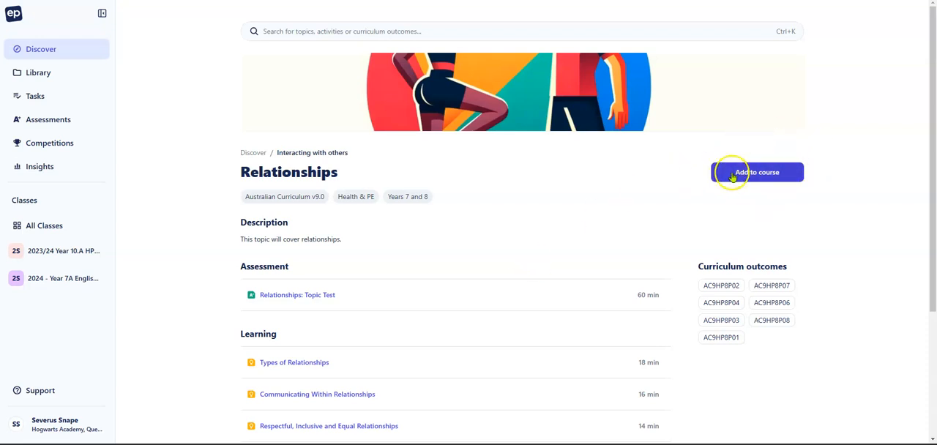
# Step: Add the Relationships topic to Term 1 of the 2024 - Year 7A English class course
pyautogui.click(762, 173)
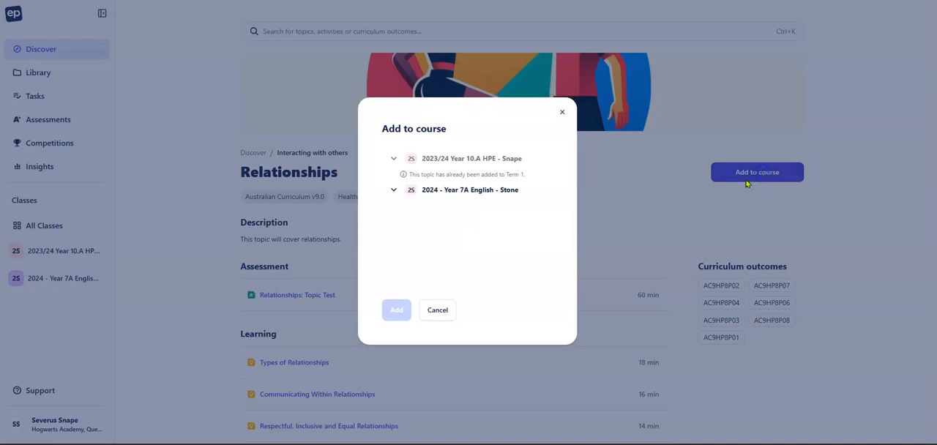
pyautogui.click(391, 192)
pyautogui.click(392, 192)
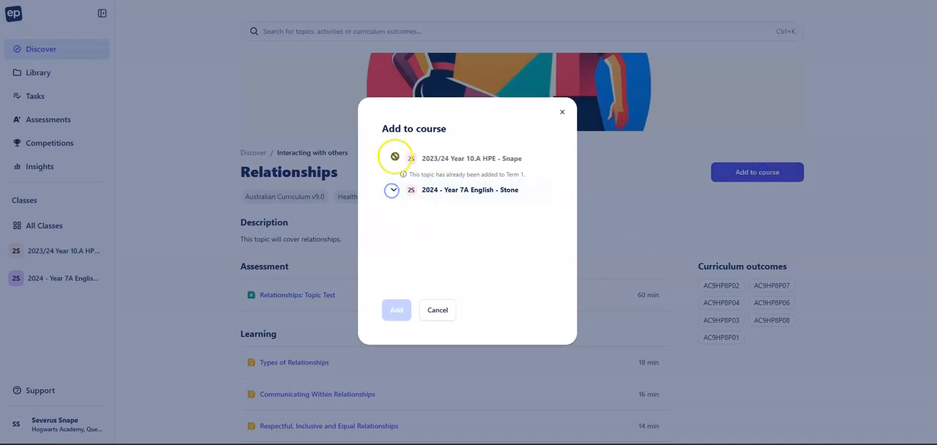
pyautogui.click(393, 190)
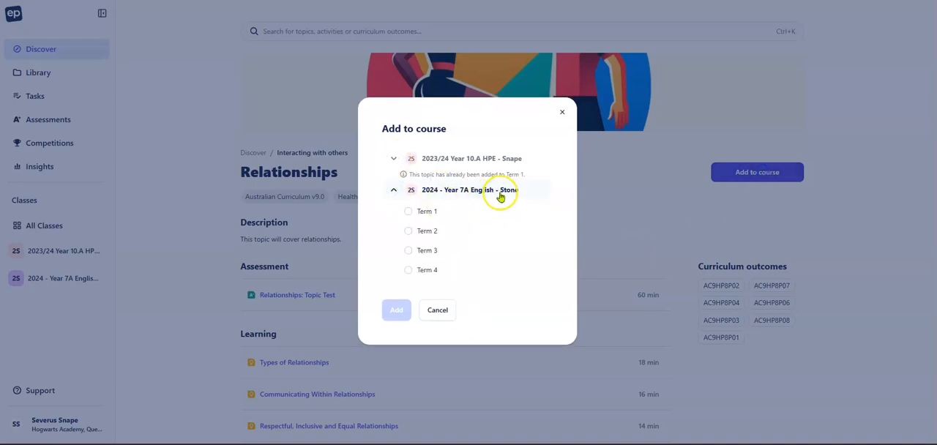
pyautogui.click(408, 211)
pyautogui.click(396, 315)
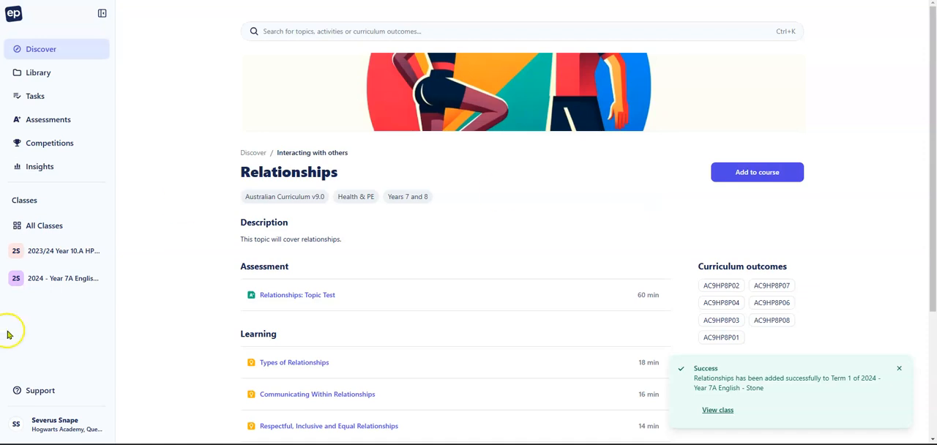
# Step: Go to the 2024 - Year 7A English class course and open its Term 1 Relationships topic
pyautogui.click(63, 276)
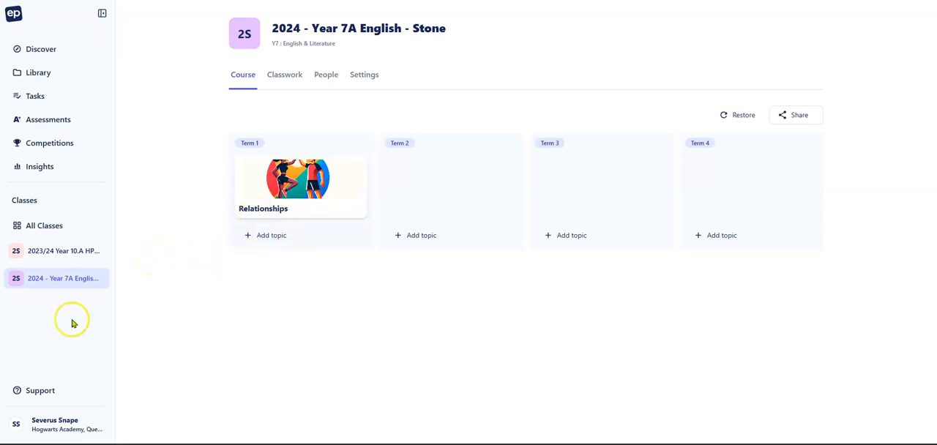
pyautogui.click(16, 14)
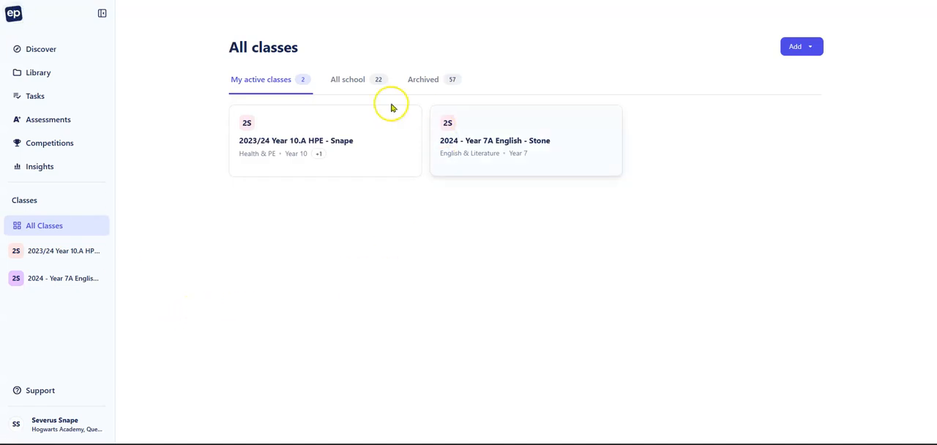
pyautogui.click(501, 140)
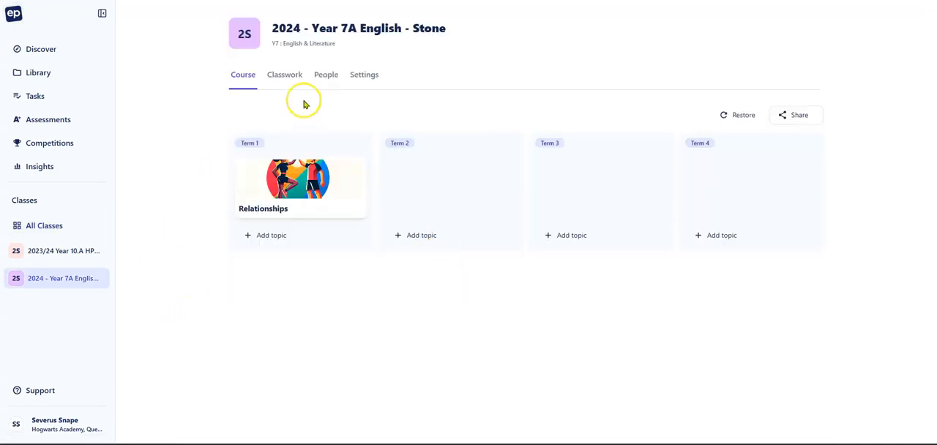
pyautogui.click(287, 202)
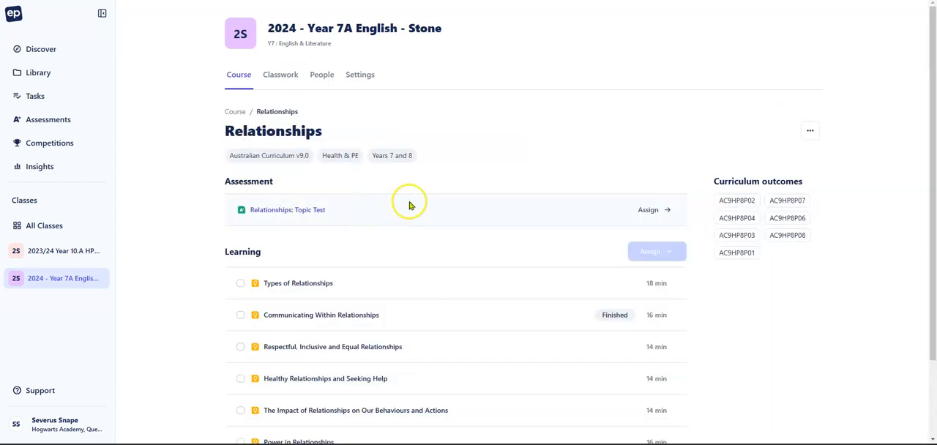
# Step: Select the Types of Relationships, Communicating Within Relationships, and Respectful, Inclusive and Equal Relationships lessons and start assigning them as a task
pyautogui.scroll(-2, 522, 218)
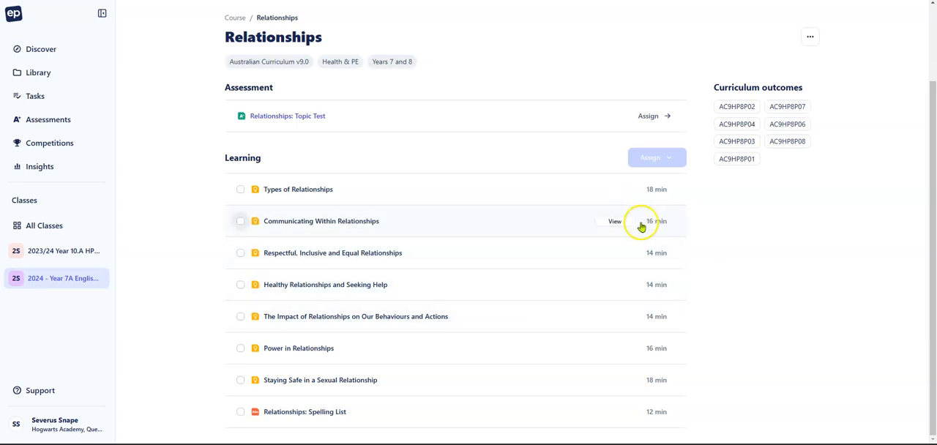
pyautogui.click(240, 189)
pyautogui.click(242, 223)
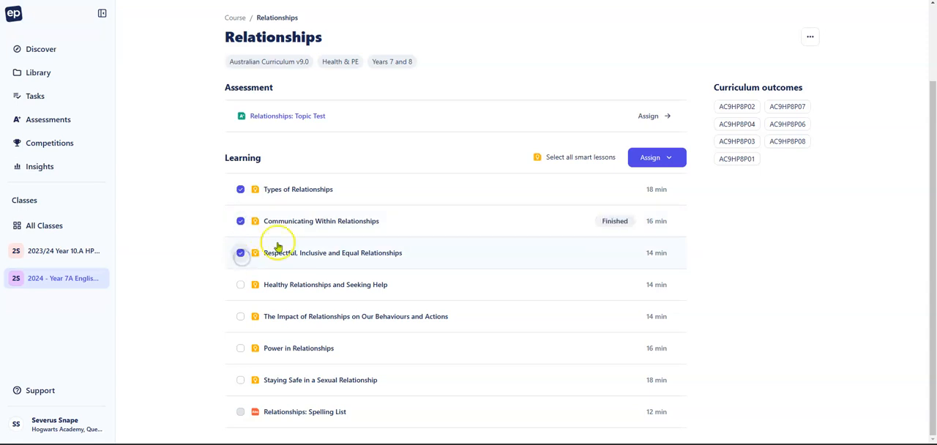
pyautogui.click(657, 162)
pyautogui.click(598, 189)
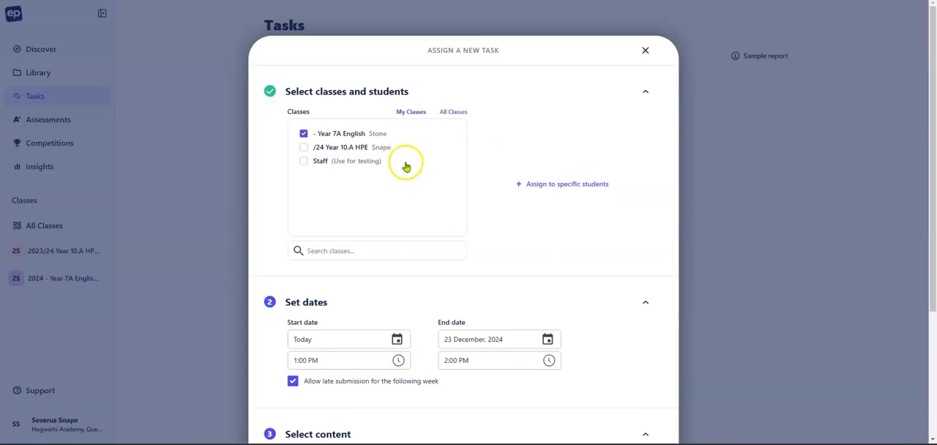
# Step: Review the new task's prefilled class, dates and selected content, and close the assignment form without assigning
pyautogui.scroll(-10, 408, 163)
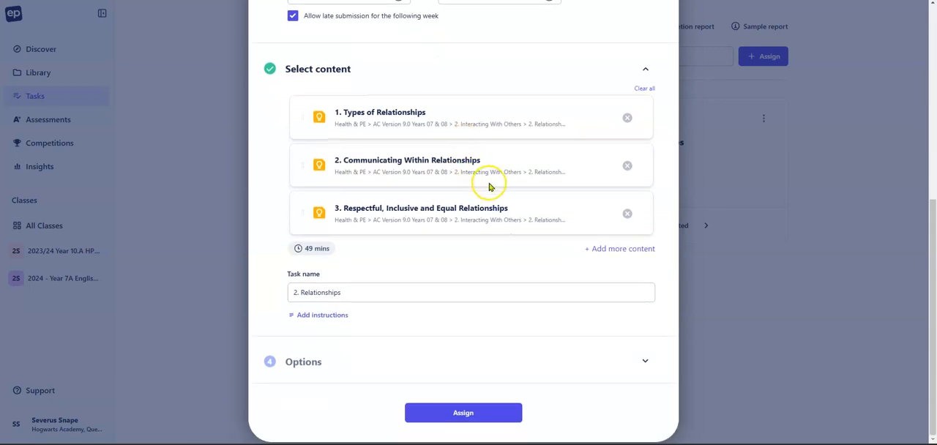
pyautogui.scroll(10, 490, 187)
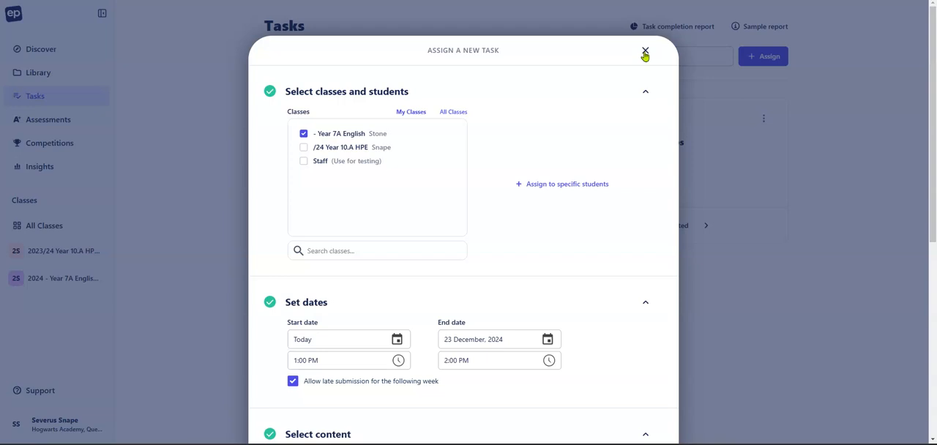
pyautogui.click(644, 53)
# Step: Reopen the Year 7A English course, choose 2024 Fijiana, 2024 Interactive class, 2024 Science and 2024 Year 08.B Maths for sharing, and cancel
pyautogui.click(61, 281)
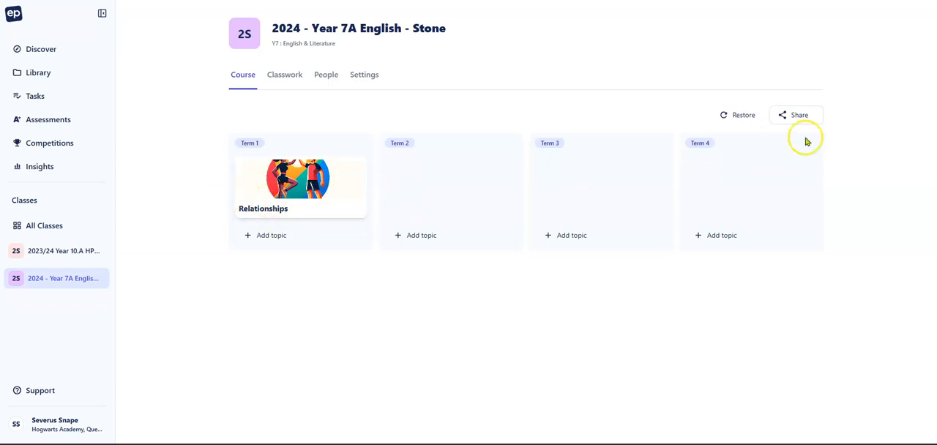
pyautogui.click(788, 115)
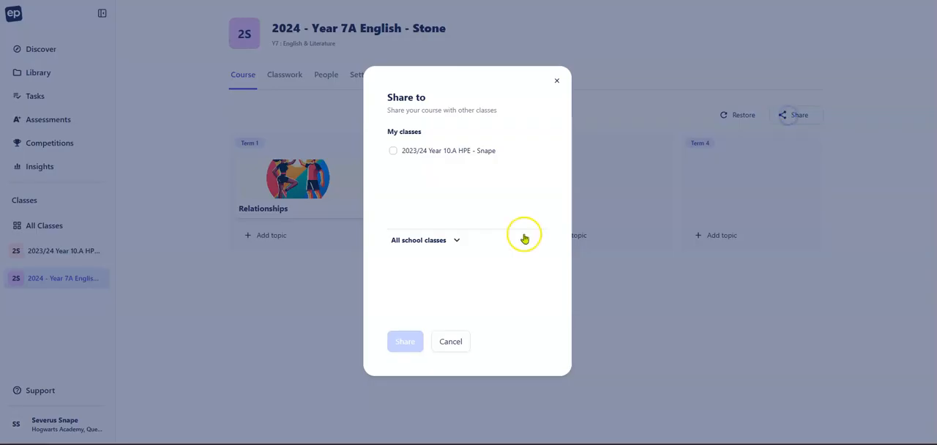
pyautogui.click(429, 240)
pyautogui.click(422, 284)
pyautogui.click(393, 303)
pyautogui.scroll(-2, 431, 289)
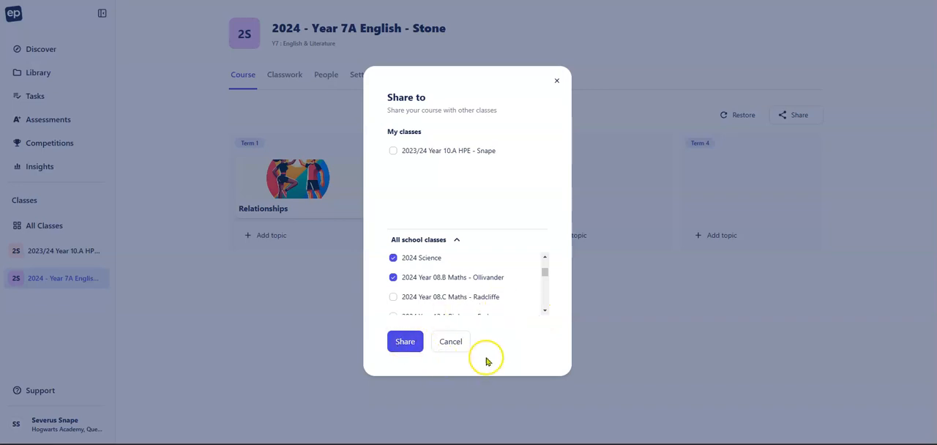
pyautogui.scroll(2, 447, 282)
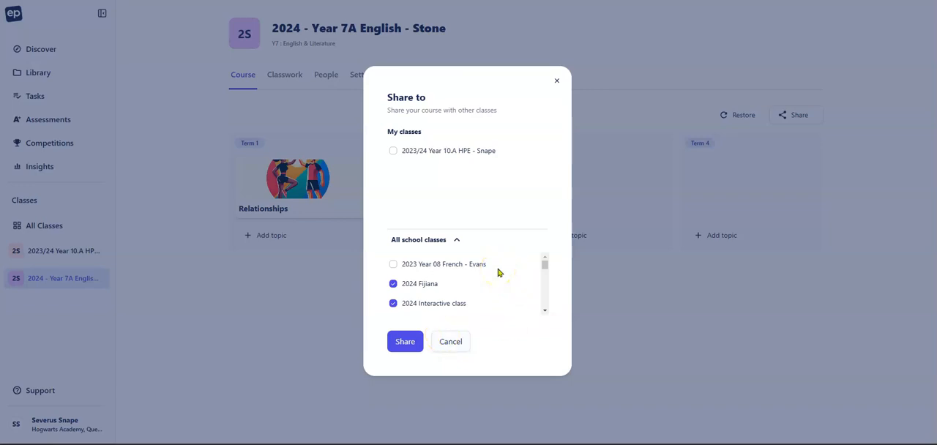
pyautogui.click(459, 351)
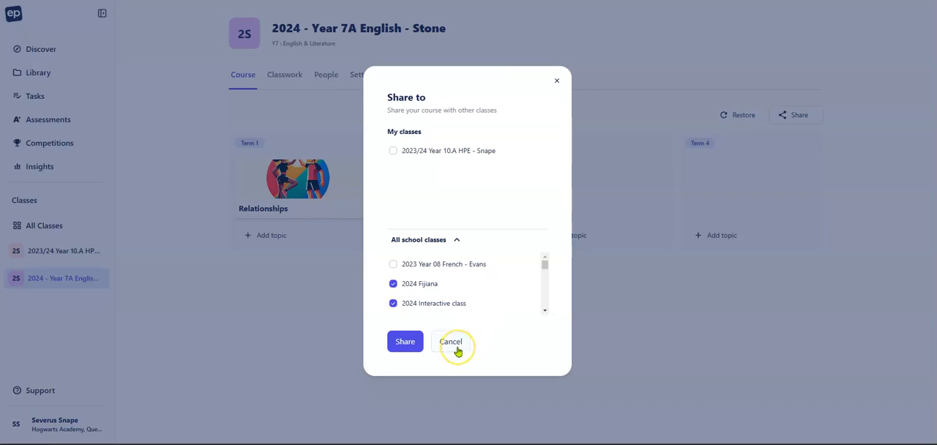
pyautogui.click(458, 350)
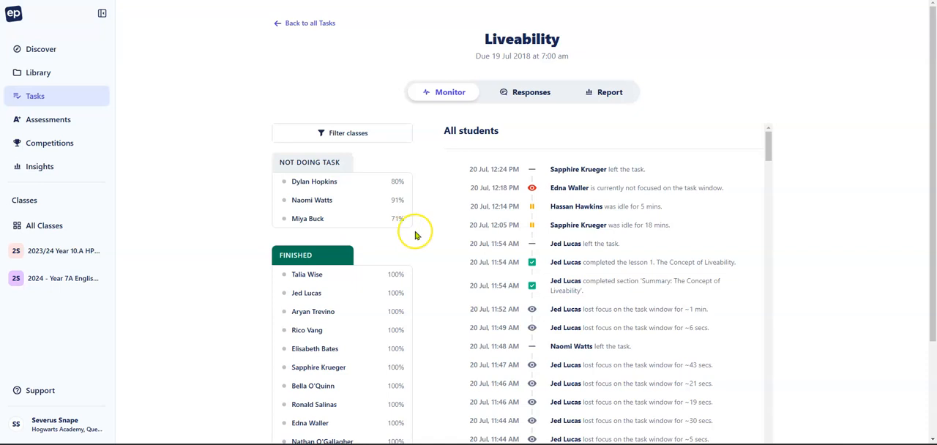
# Step: Examine student status and the All students activity log in the Liveability task's Monitor view
pyautogui.scroll(-1, 402, 253)
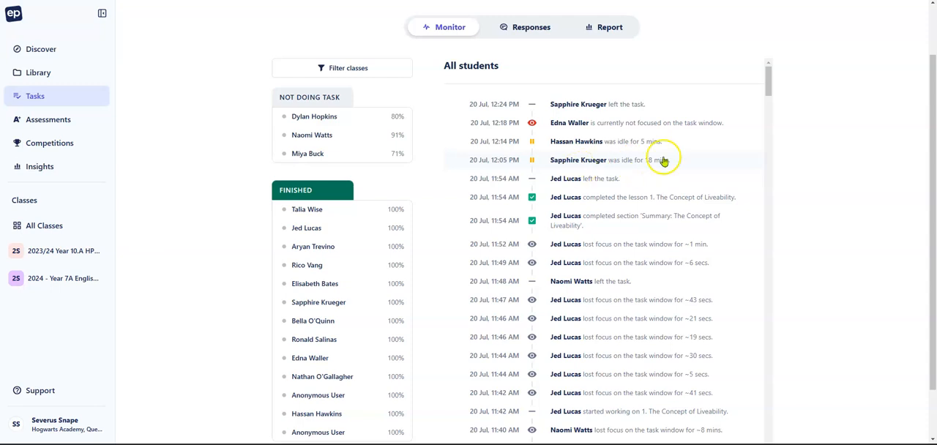
pyautogui.moveTo(768, 84)
pyautogui.mouseDown()
pyautogui.moveTo(783, 251)
pyautogui.moveTo(773, 76)
pyautogui.mouseUp()
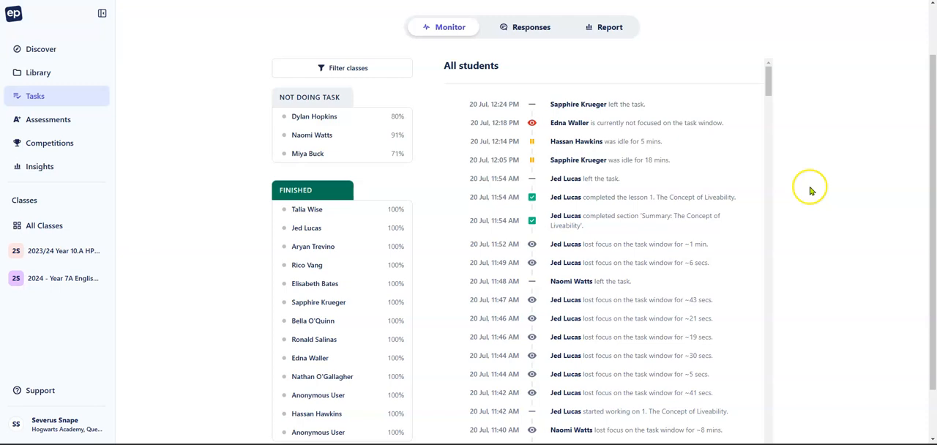
pyautogui.scroll(1, 811, 191)
# Step: Open the Liveability task's report and examine every student's completion, accuracy, time and section progress in the Students' Progress table
pyautogui.click(597, 94)
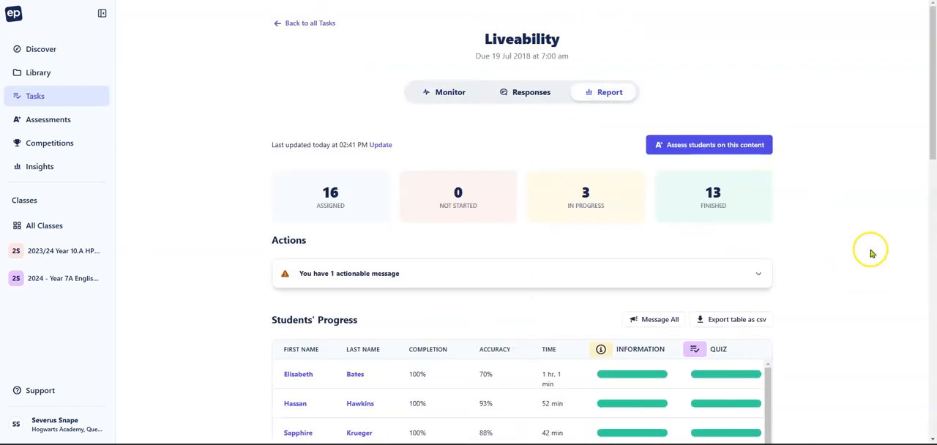
pyautogui.scroll(-3, 871, 250)
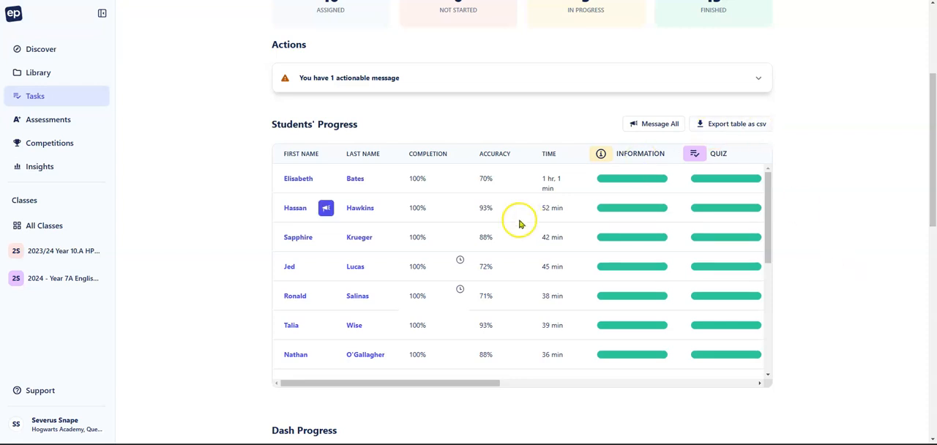
pyautogui.click(437, 153)
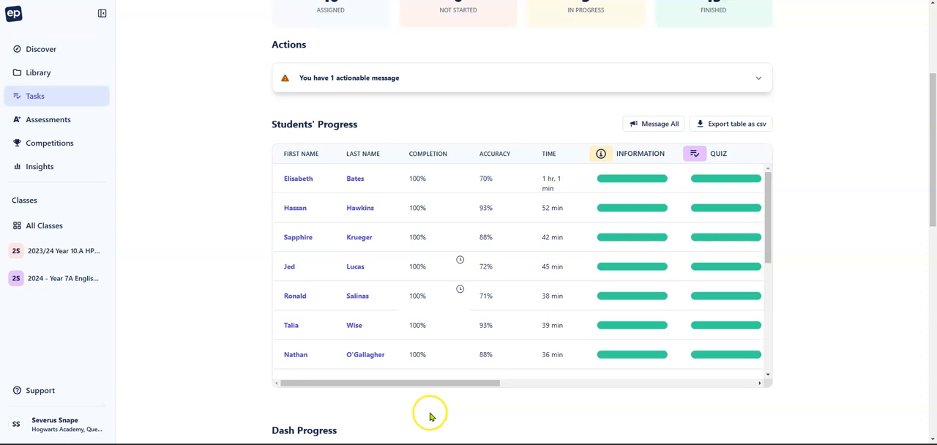
pyautogui.moveTo(439, 387)
pyautogui.mouseDown()
pyautogui.moveTo(690, 373)
pyautogui.moveTo(426, 390)
pyautogui.mouseUp()
pyautogui.moveTo(767, 184); pyautogui.dragTo(776, 328)
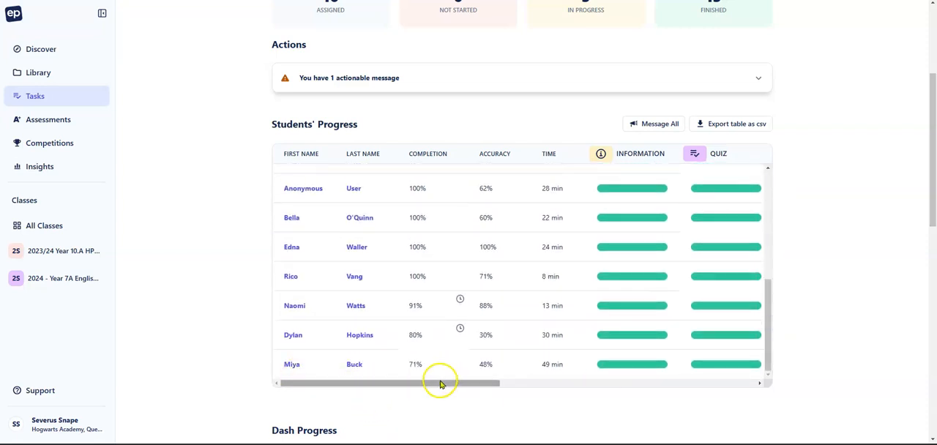
pyautogui.moveTo(433, 387); pyautogui.dragTo(727, 386)
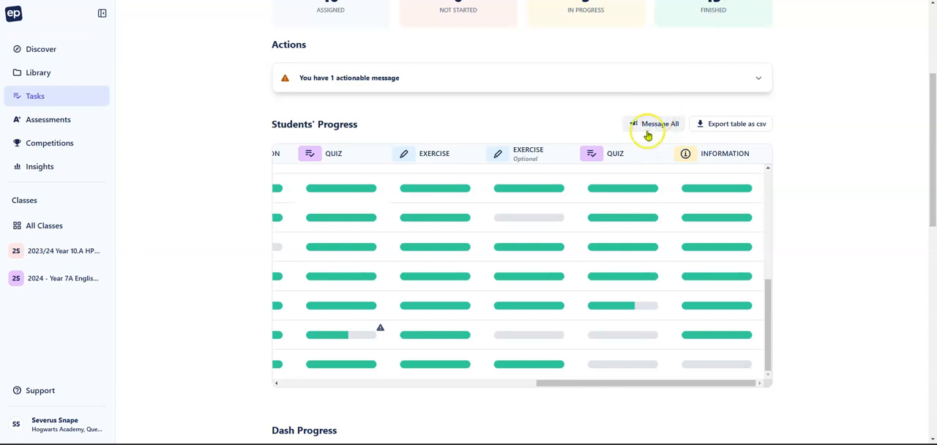
pyautogui.moveTo(605, 265)
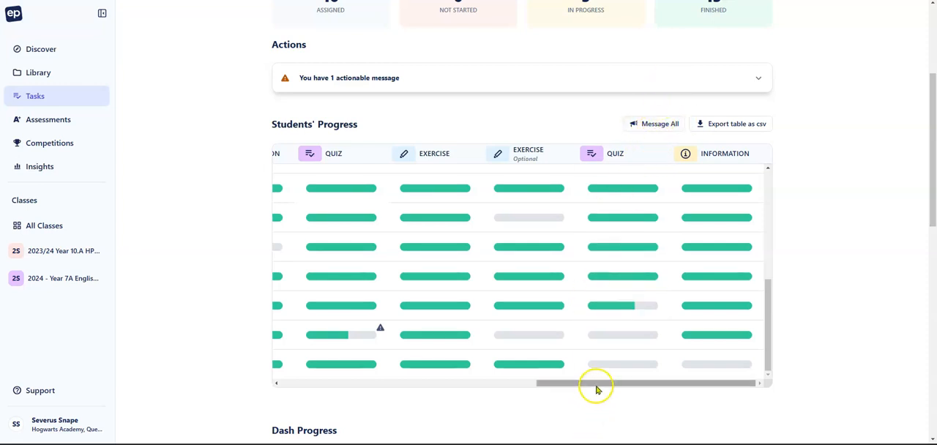
pyautogui.moveTo(596, 390); pyautogui.dragTo(318, 387)
pyautogui.scroll(-1, 858, 213)
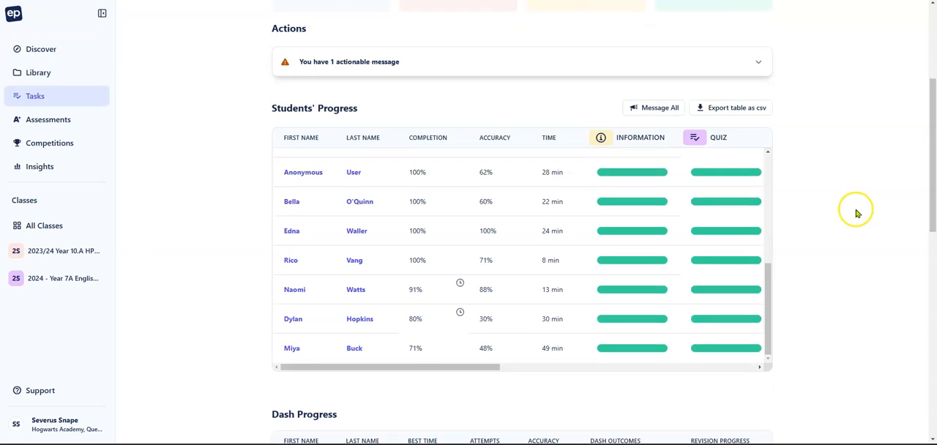
# Step: Examine the Dash Progress, Section Details and Feedback sections of the Liveability report, and return to its overview
pyautogui.scroll(-3, 858, 213)
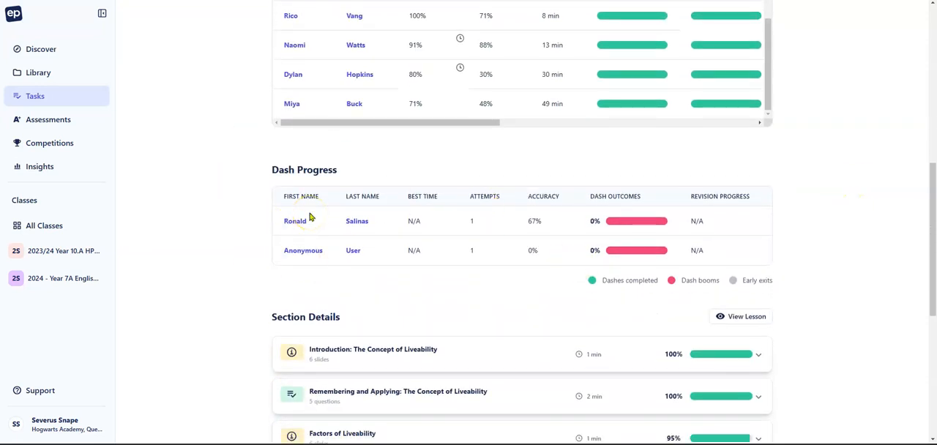
pyautogui.scroll(-5, 746, 308)
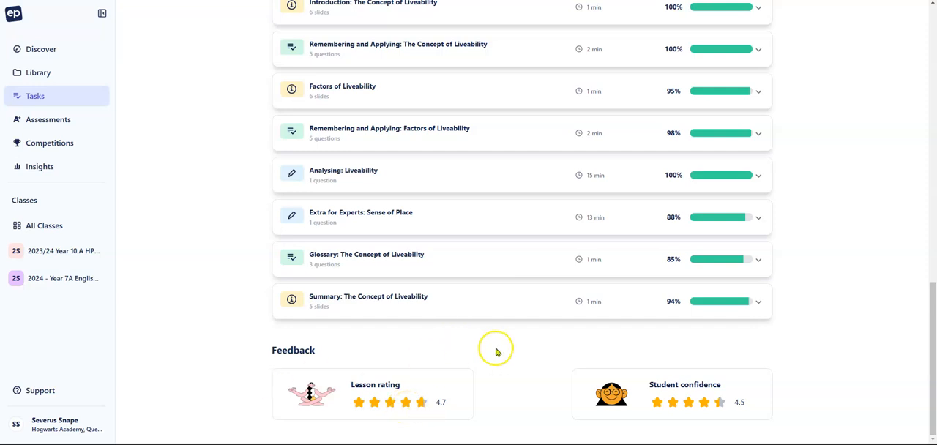
pyautogui.scroll(3, 810, 326)
pyautogui.scroll(5, 810, 325)
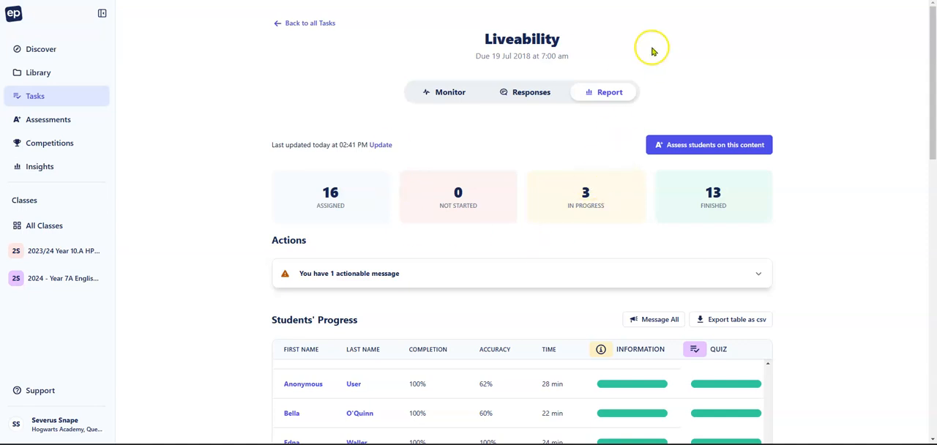
pyautogui.scroll(-1, 764, 314)
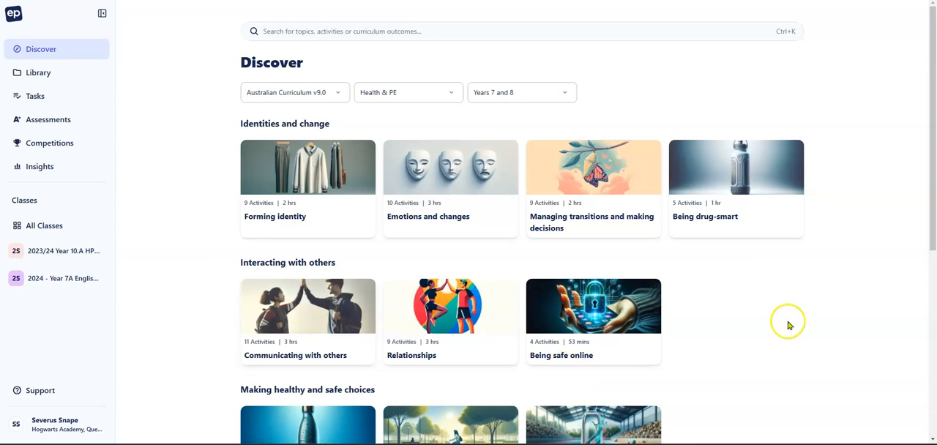
# Step: Browse the Years 7 and 8 Health & PE topics in Discover, search for curriculum outcome AC9HP8P04 and look through the matching activities
pyautogui.scroll(-1, 791, 316)
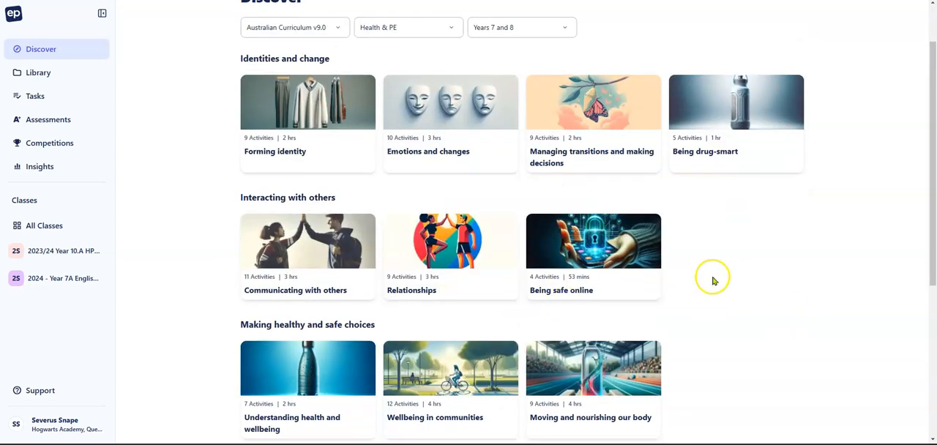
pyautogui.scroll(1, 727, 272)
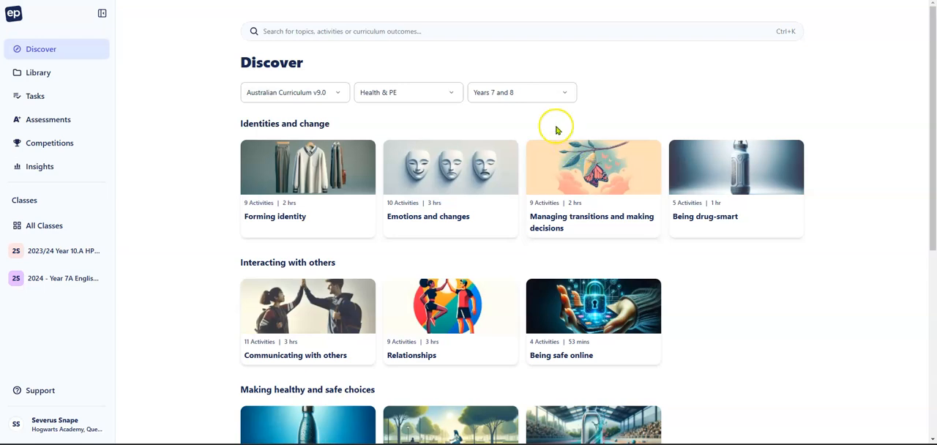
pyautogui.click(396, 32)
pyautogui.write('AC9HP8P04')
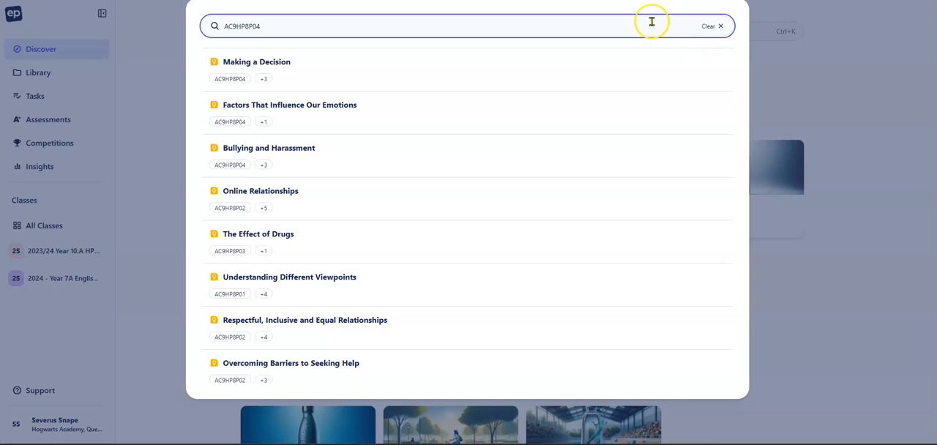
pyautogui.scroll(-2, 291, 97)
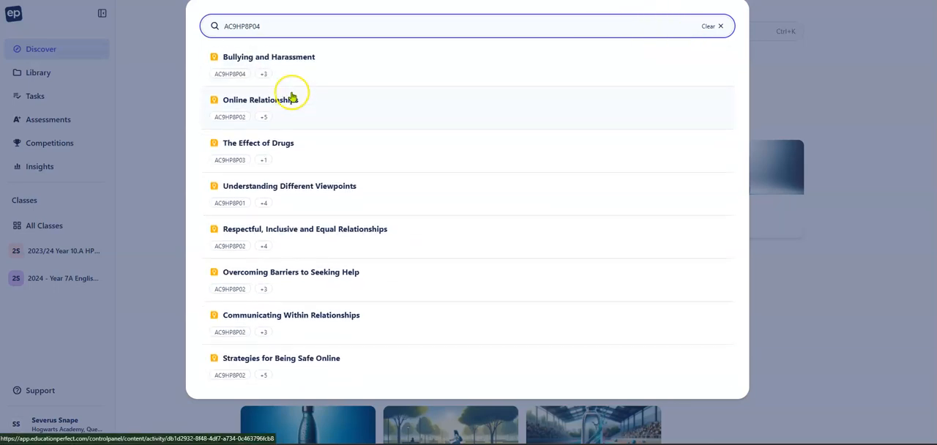
pyautogui.scroll(2, 347, 152)
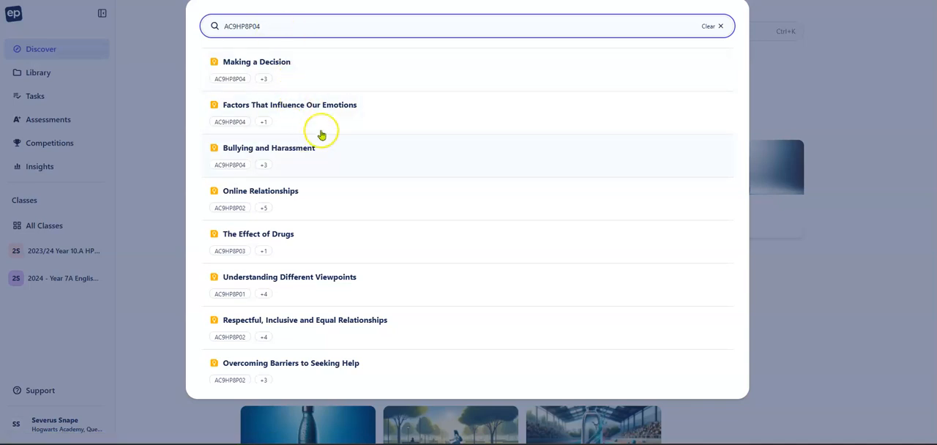
pyautogui.scroll(-1, 323, 157)
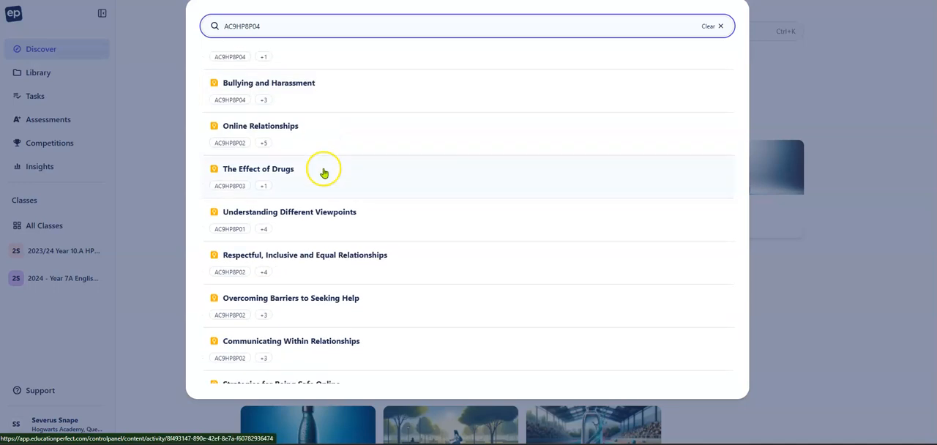
# Step: Open the The Effect of Drugs activity and preview its Learning Outcomes and The Effect of Drugs on Health and Wellbeing 1 slides
pyautogui.click(283, 177)
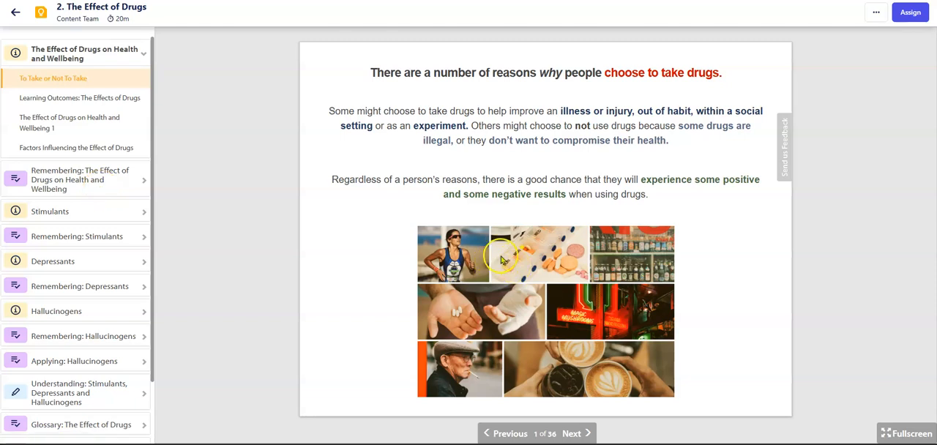
pyautogui.click(70, 97)
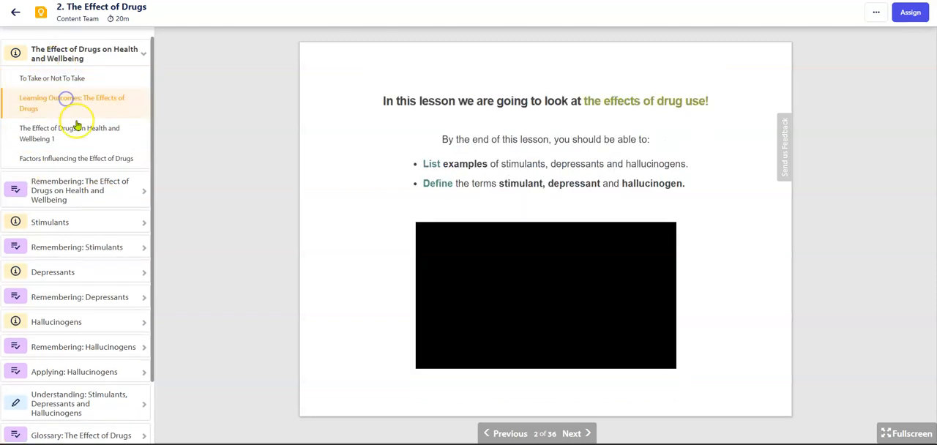
pyautogui.click(79, 134)
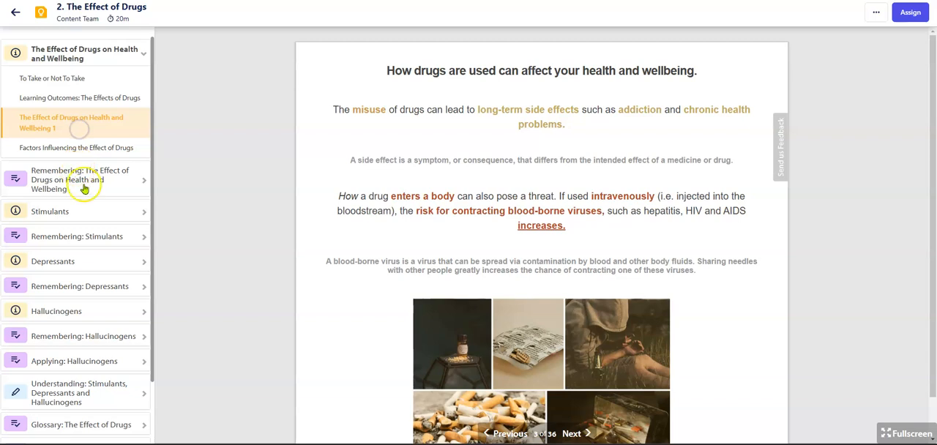